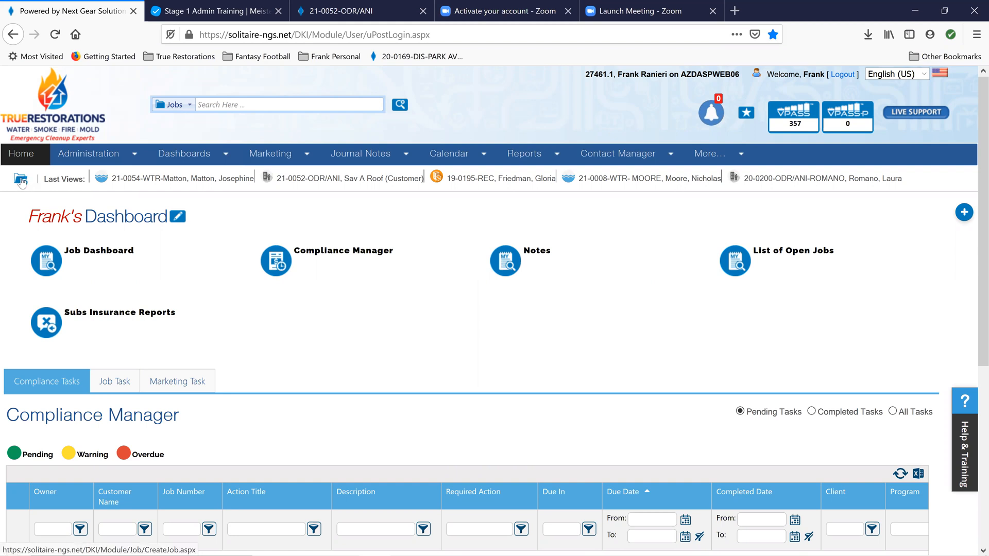
Start a new job record and set its priority to High
click(21, 181)
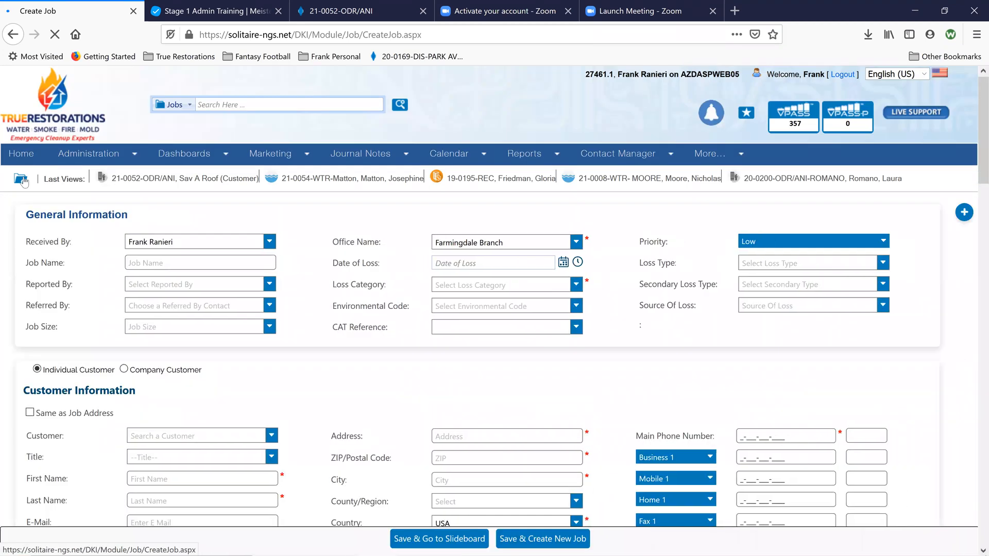
click(153, 263)
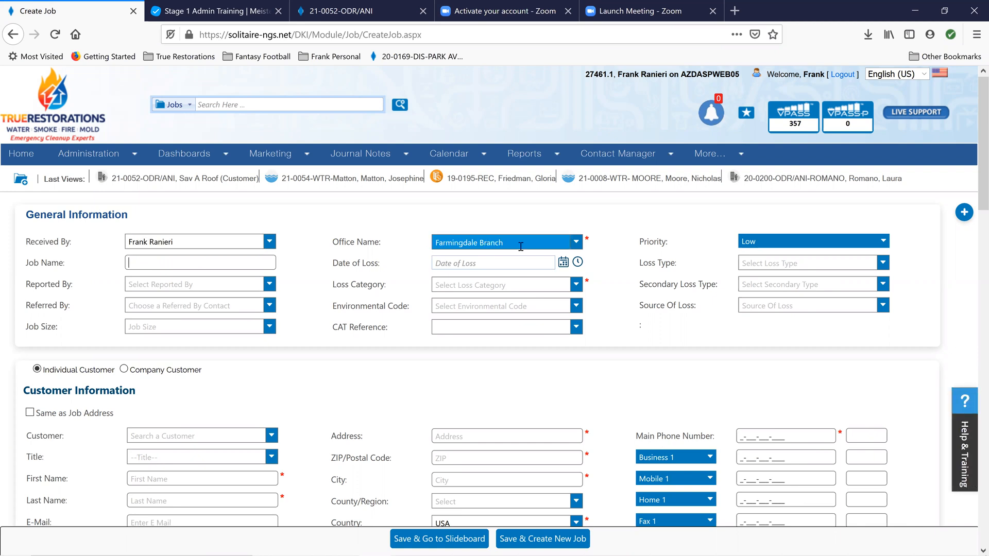
click(757, 243)
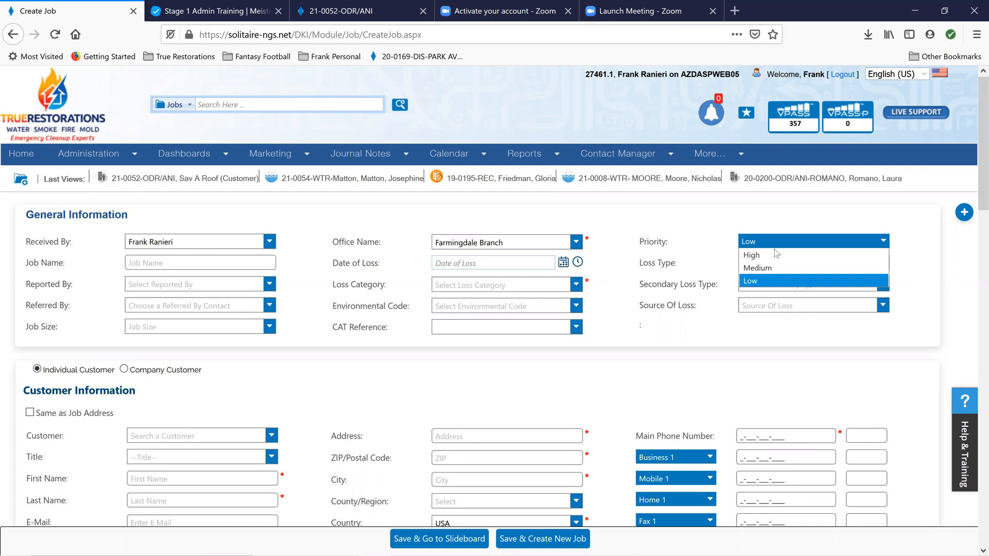
click(758, 256)
Name the job with the customer's last and first name, followed by "Anywhere - Main St"
click(220, 263)
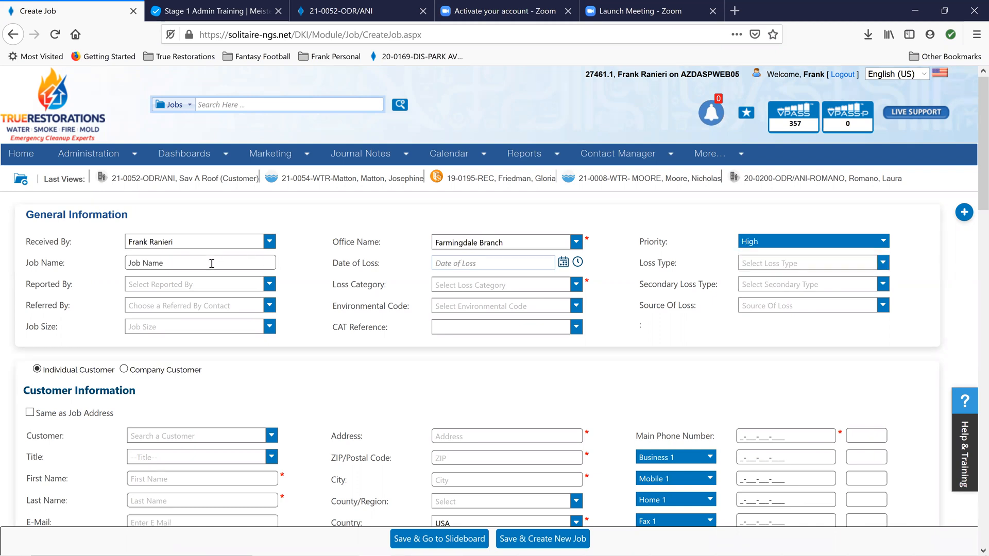
click(212, 263)
text(Smith,)
text(Joe - Farming)
key(BackSpace)
key(BackSpace)
key(BackSpace)
key(BackSpace)
key(BackSpace)
key(BackSpace)
key(BackSpace)
text(Anywhere - Main St)
Set the date of loss to March 25, 2021 and the loss type to Water
click(561, 264)
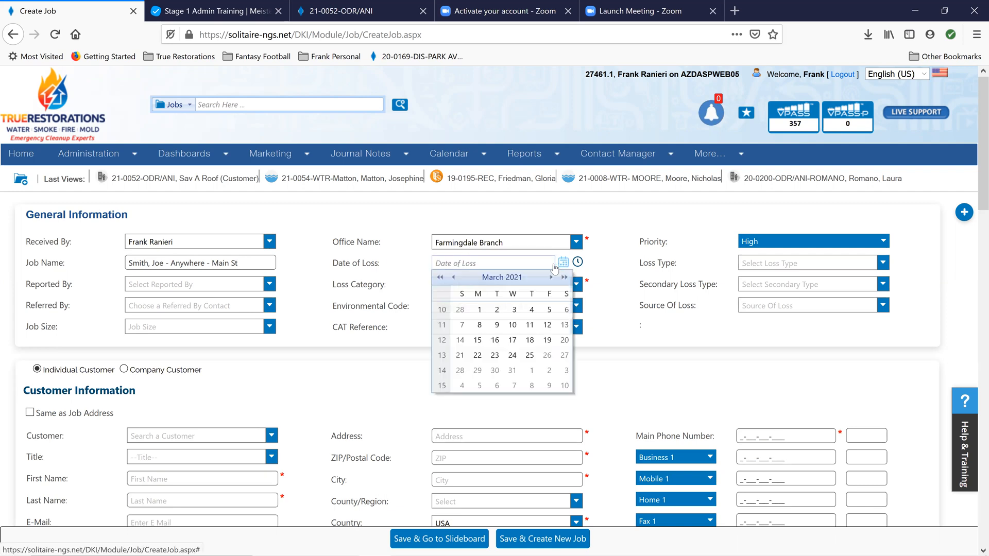
click(529, 355)
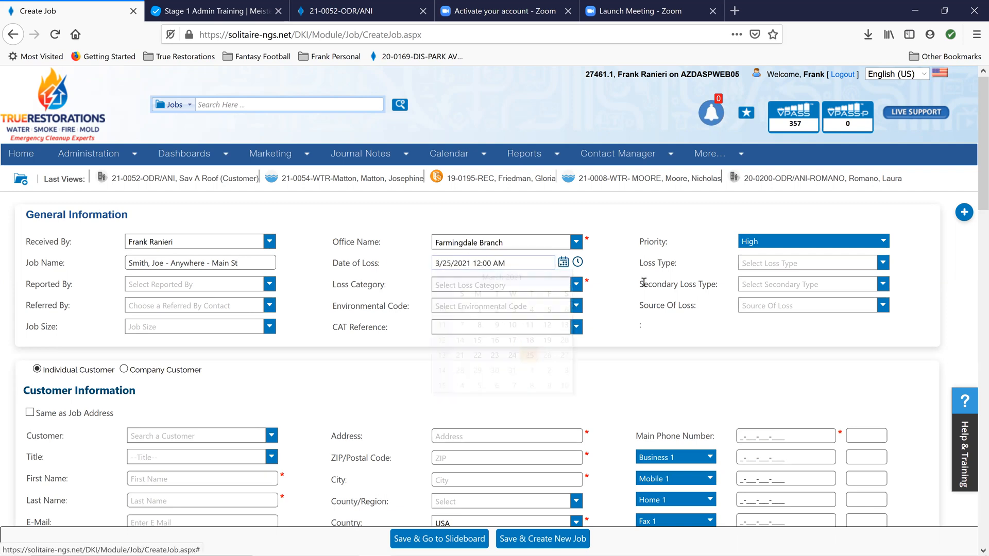
click(878, 266)
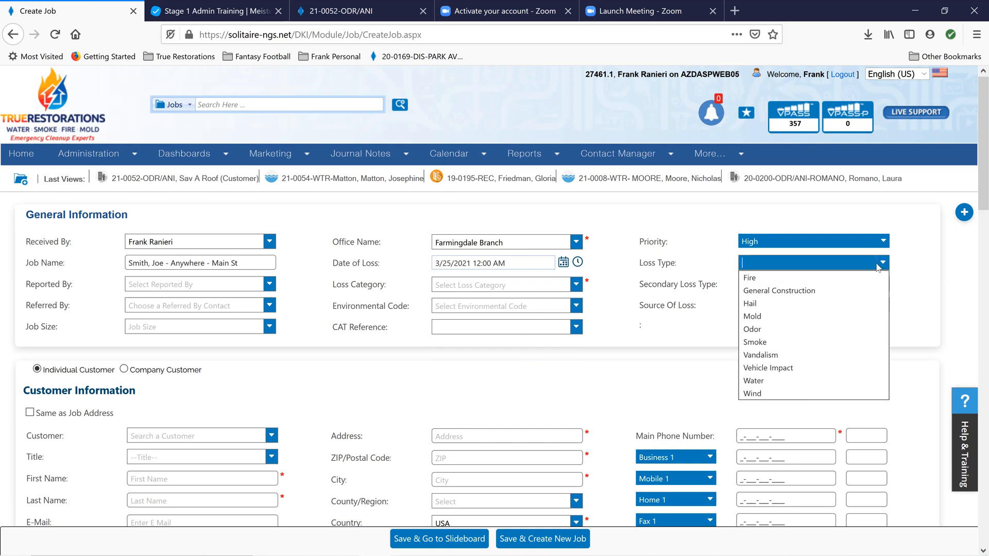
click(773, 382)
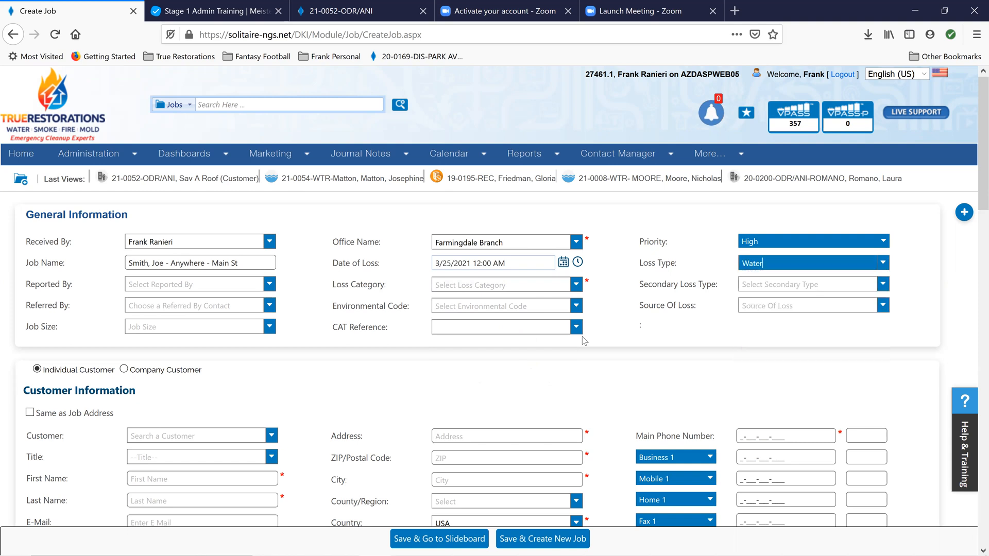
Record the job as reported by the Property Owner and set the loss category to Residential
click(216, 286)
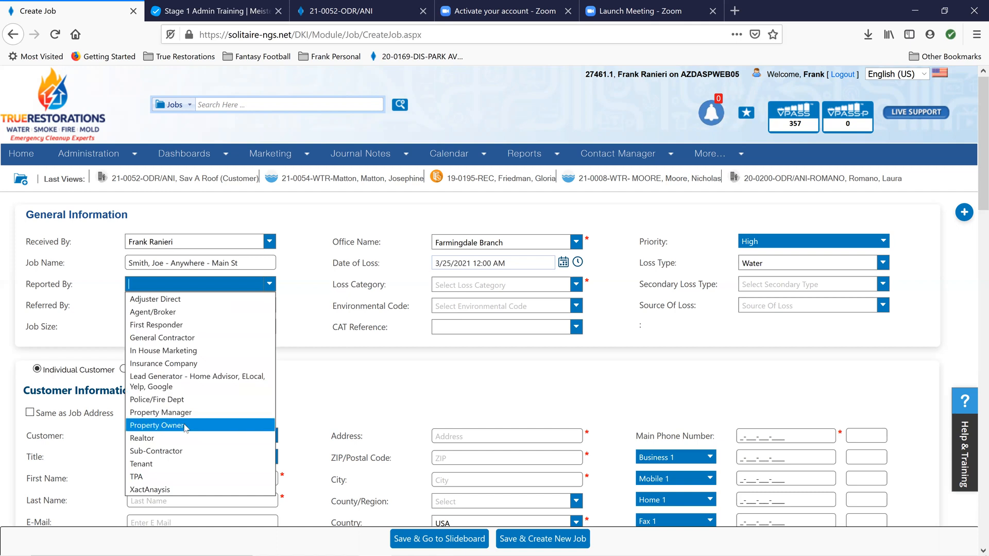
click(141, 425)
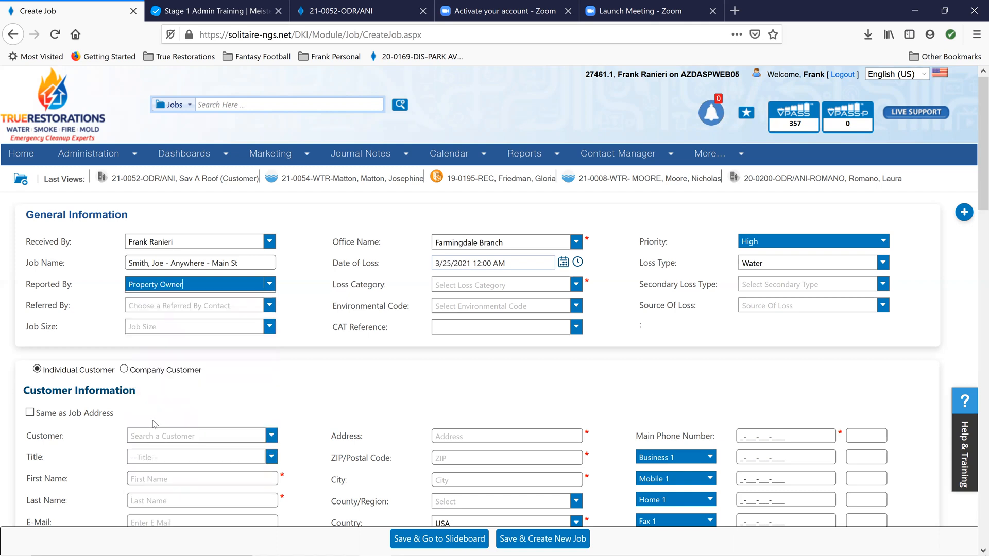
click(580, 290)
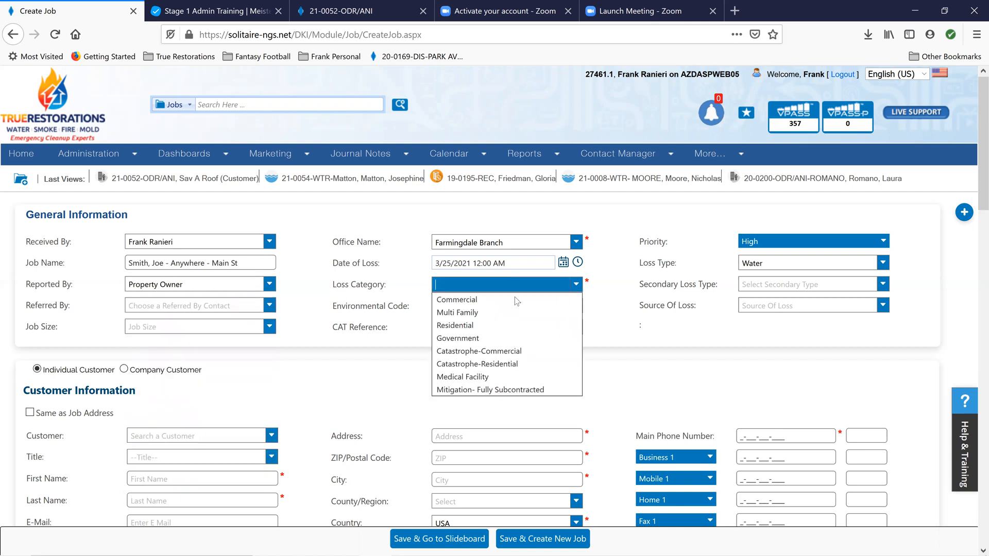
click(464, 326)
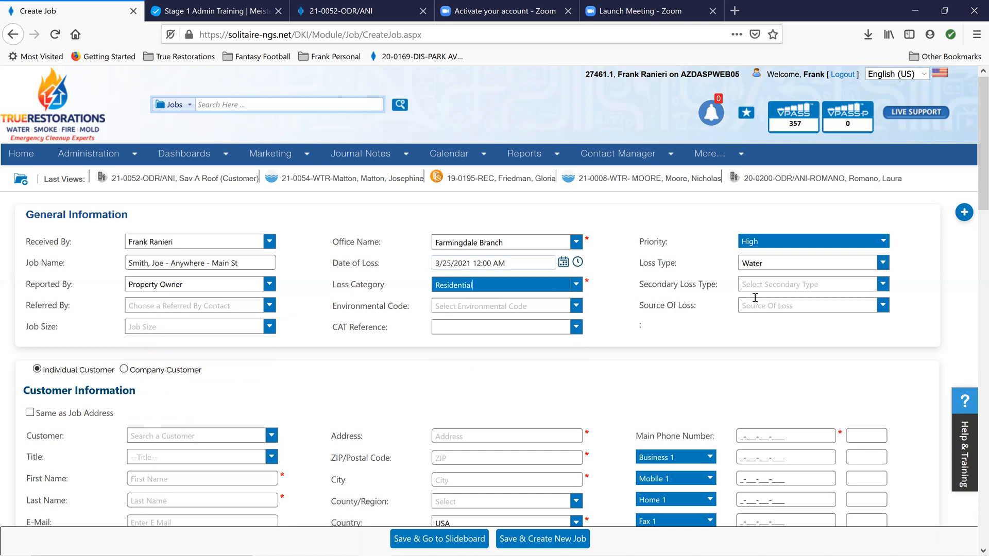
Set the secondary loss type to Fixture Water Line and choose the Merrick Allstate agency's company entry as the referral contact
click(884, 286)
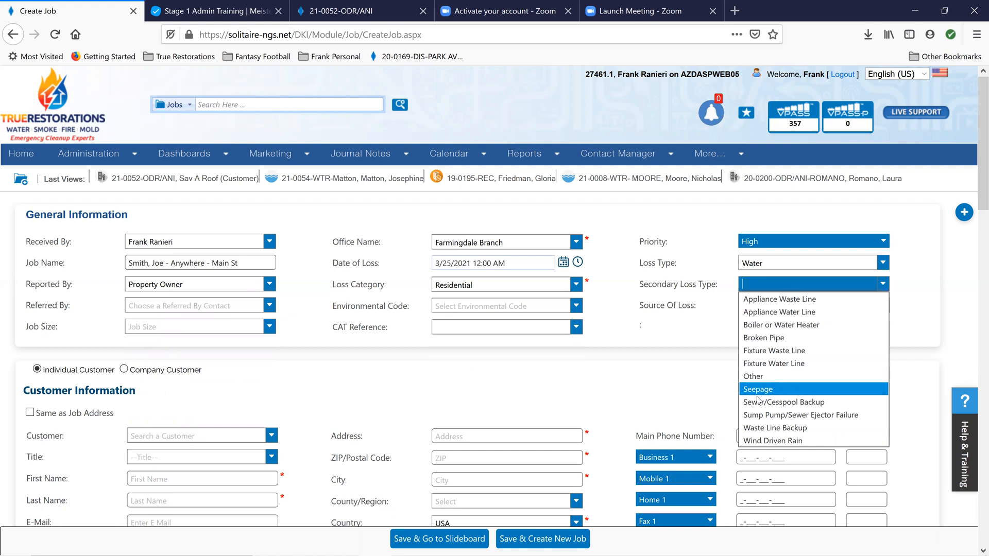
click(779, 364)
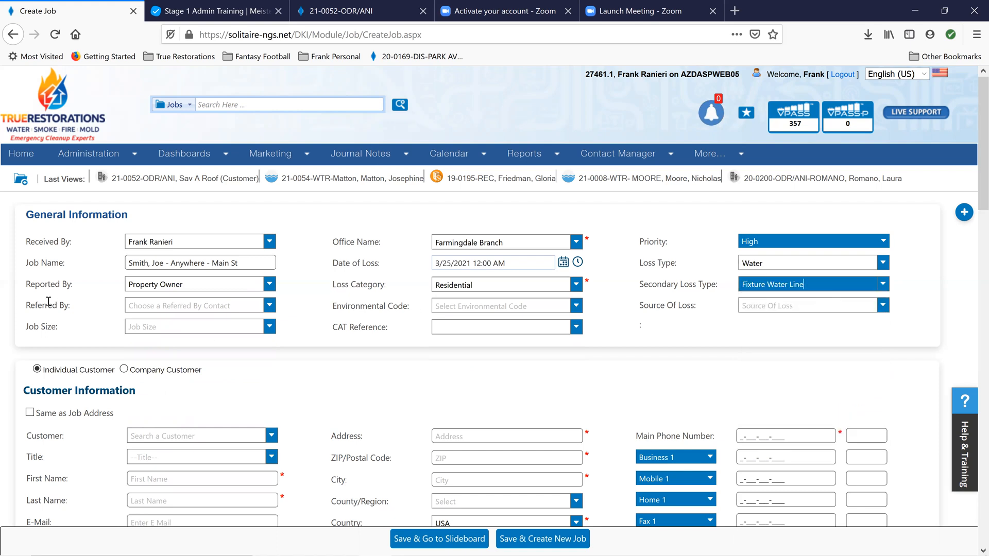
click(269, 308)
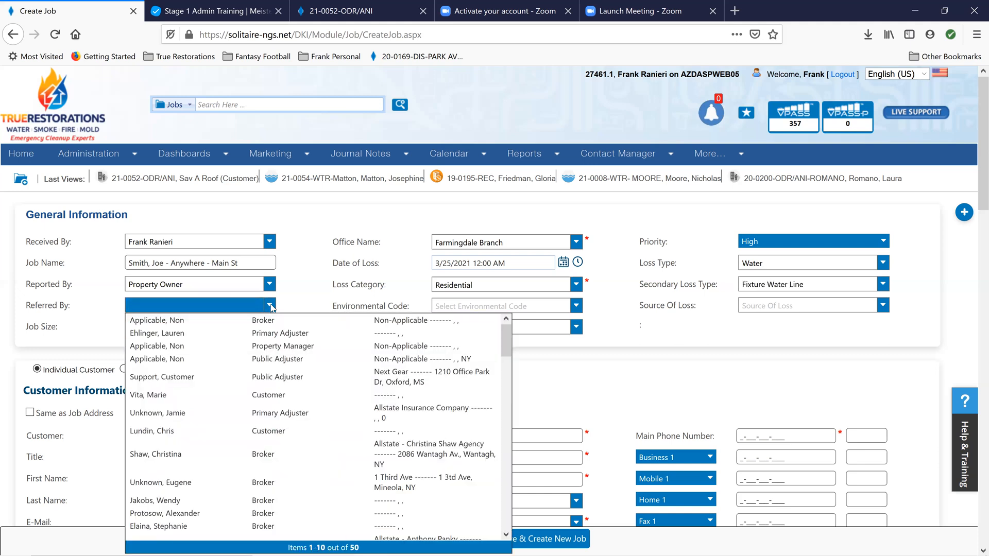
text(brandon)
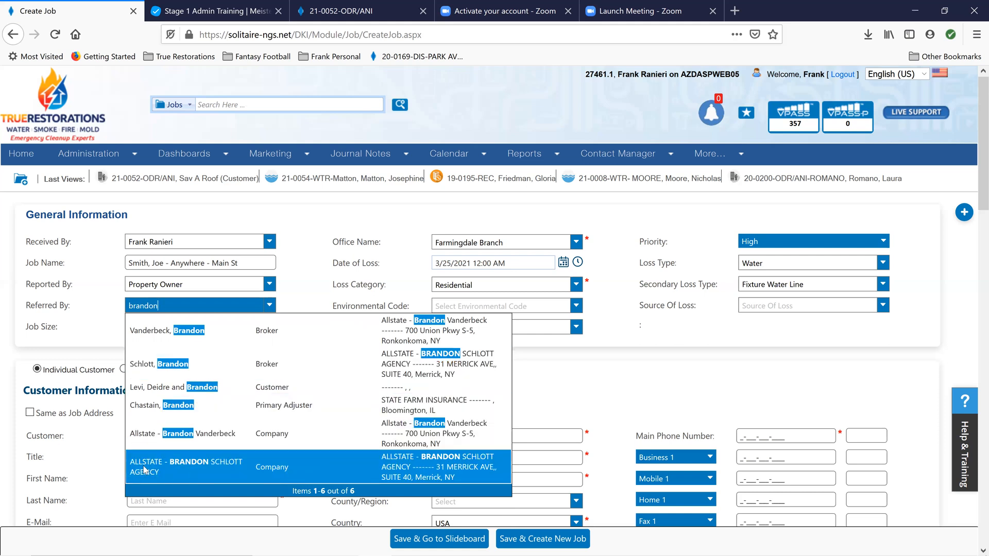
click(273, 470)
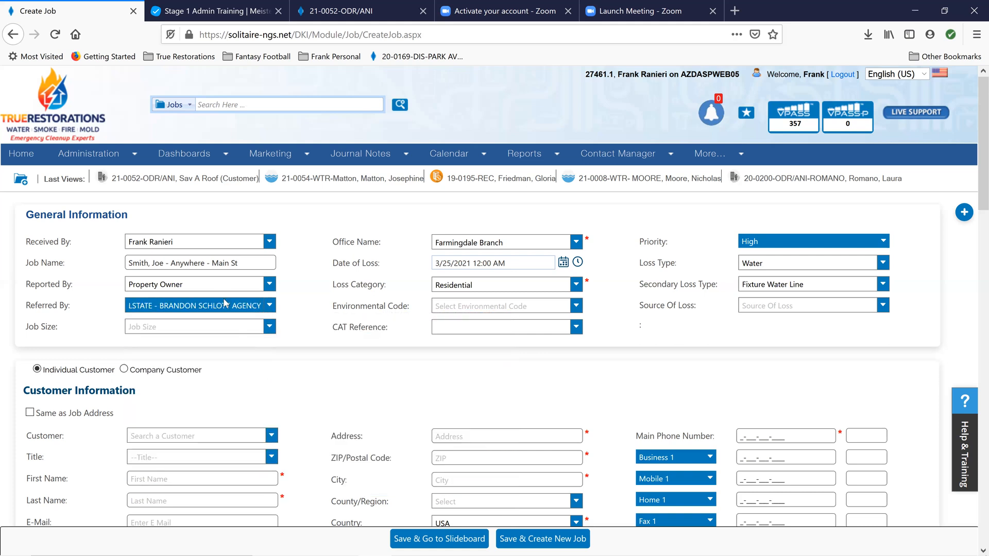
Set the source of loss to Sink and the job size to Medium
click(577, 306)
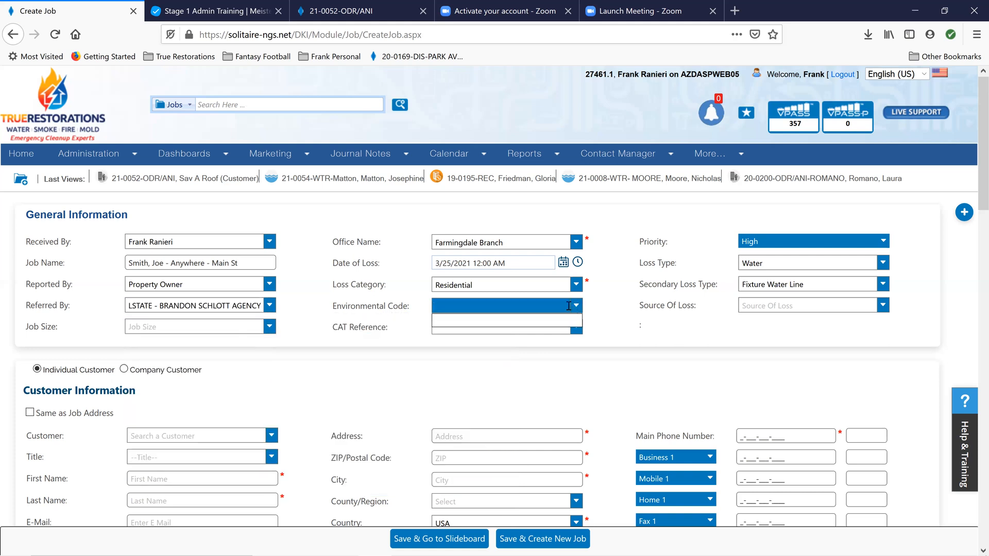
click(884, 305)
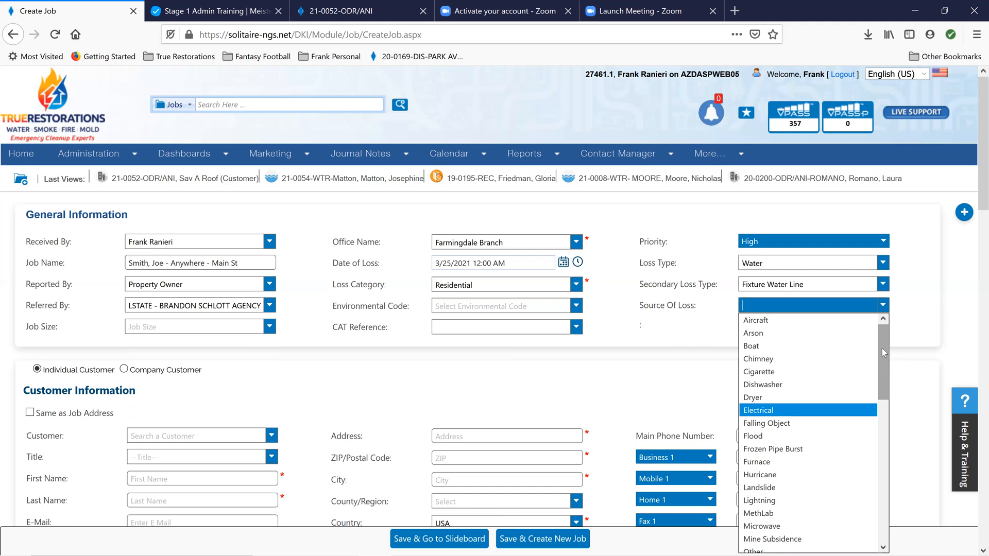
drag(883, 350, 882, 403)
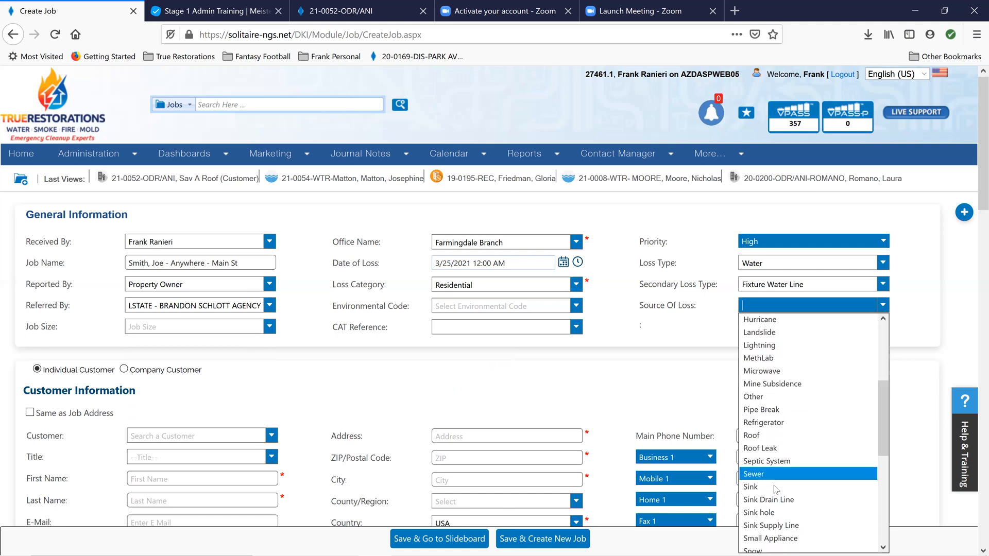
click(758, 487)
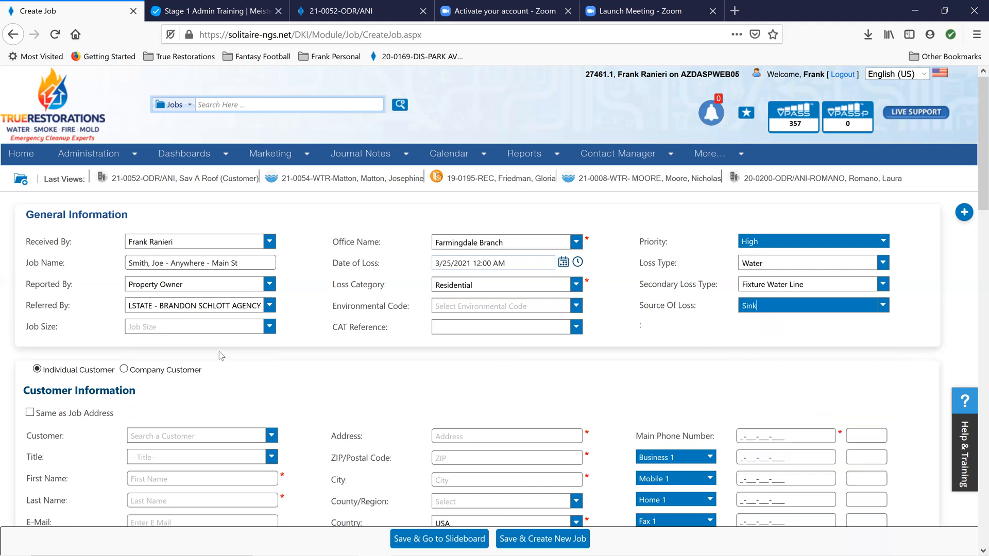
click(241, 328)
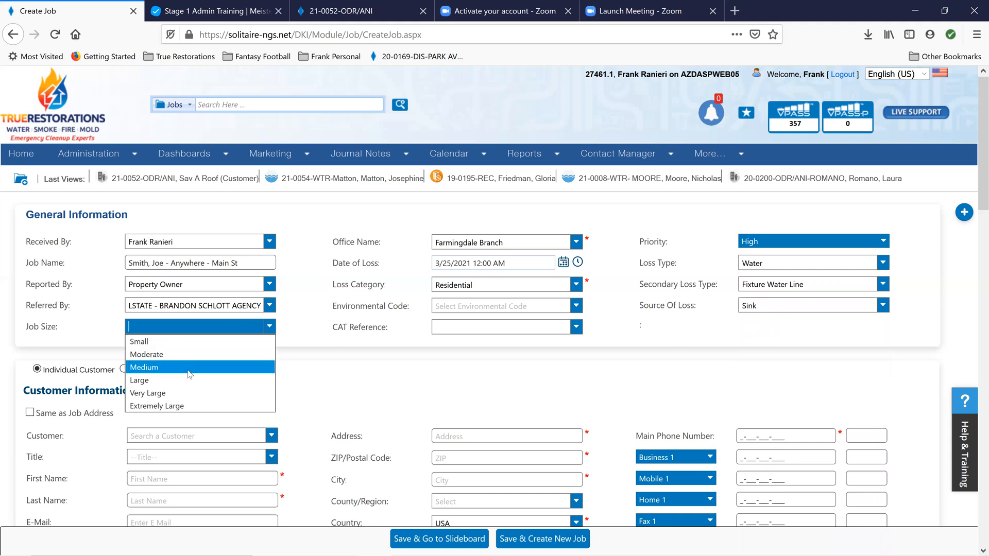
click(187, 370)
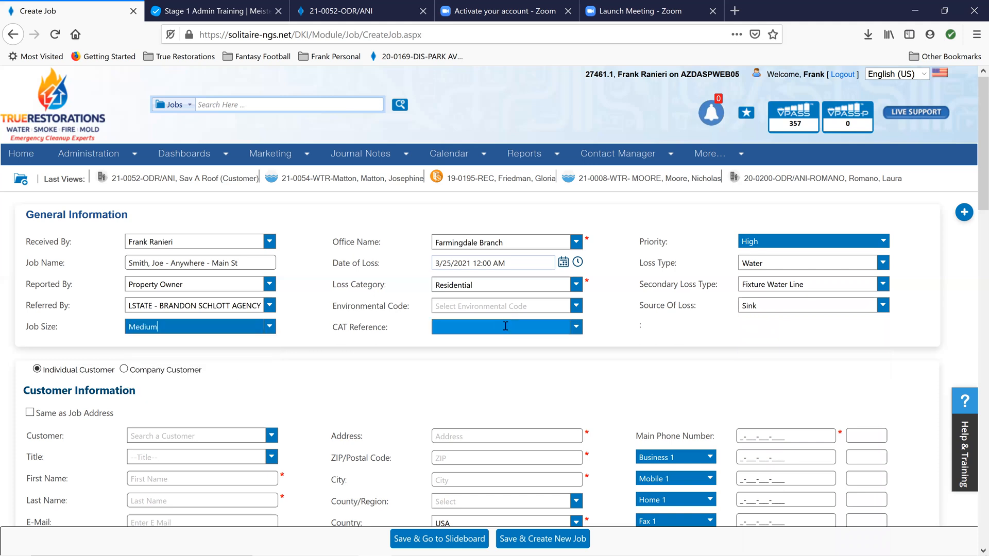
Search the existing customer records for the customer's name, and clear the search
scroll(316, 340, down, 4)
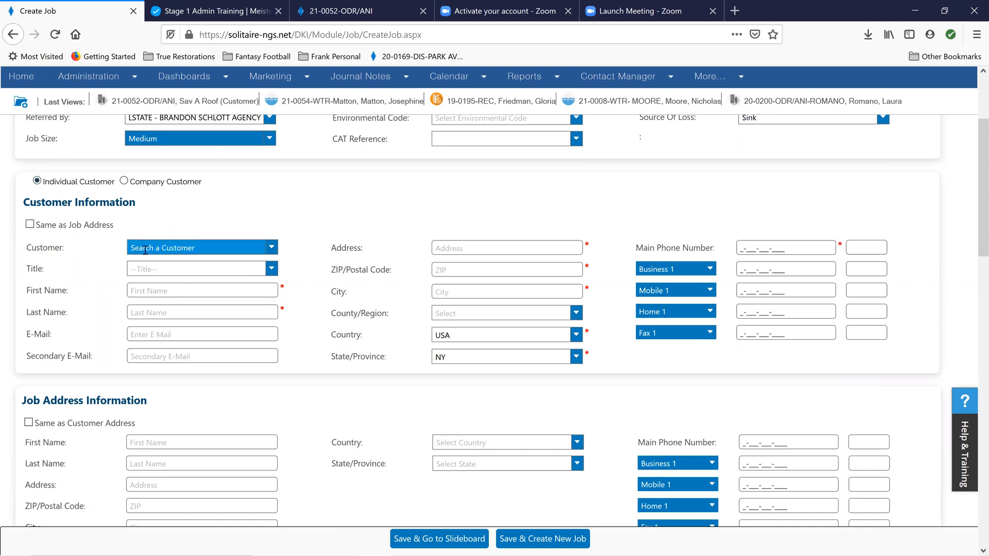
click(189, 249)
text(smith, jo)
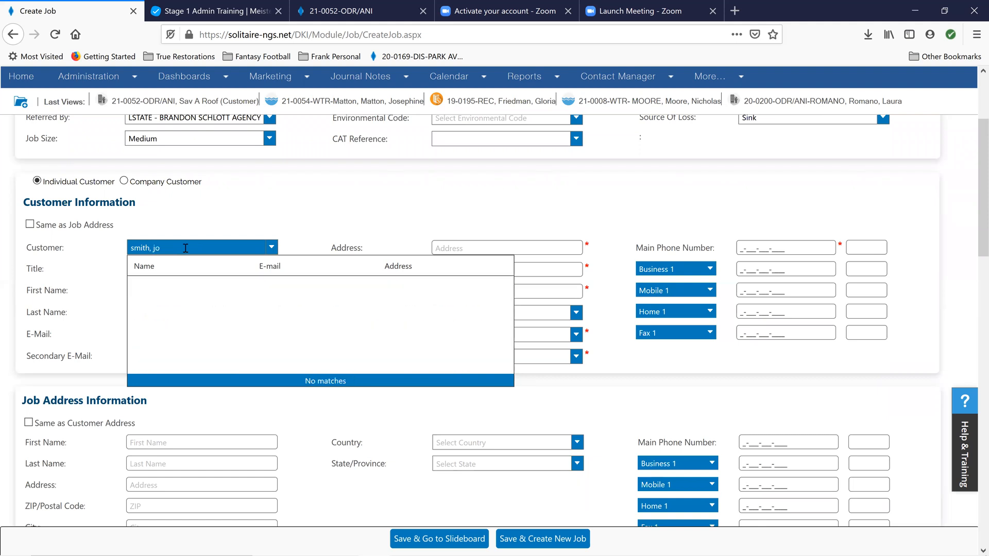
key(BackSpace)
key(BackSpace)
key(BackSpace)
key(BackSpace)
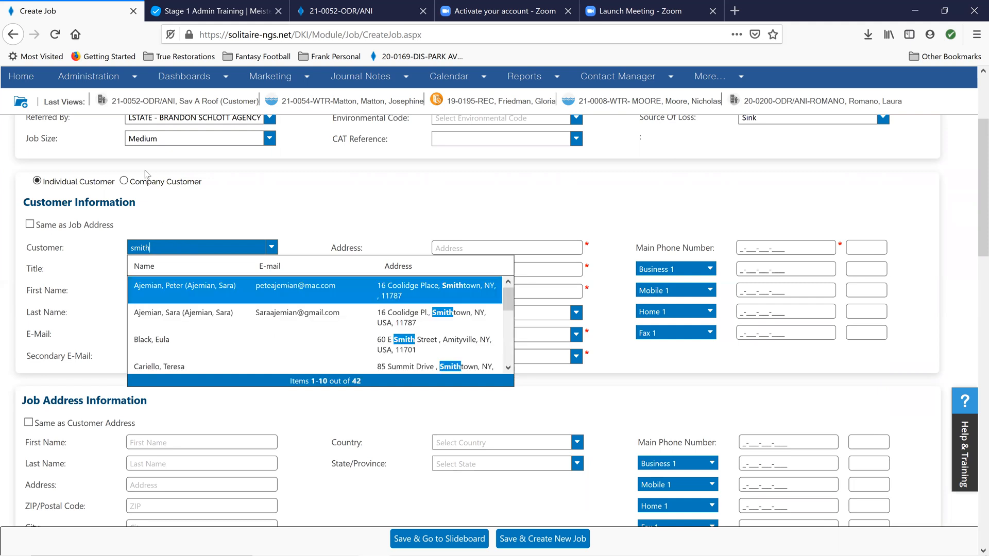
scroll(190, 316, down, 5)
scroll(213, 325, down, 1)
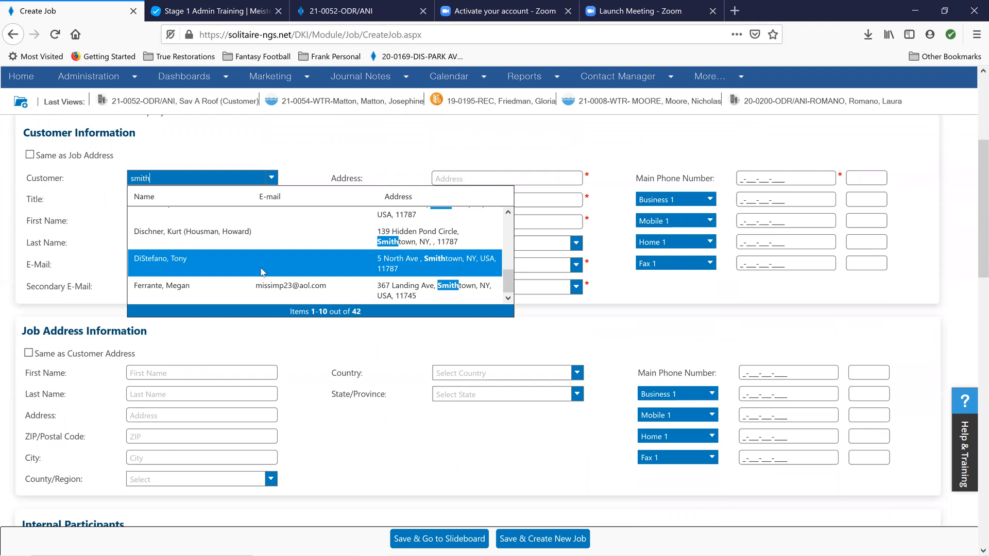
scroll(263, 272, up, 5)
drag(171, 177, 107, 183)
key(BackSpace)
click(167, 200)
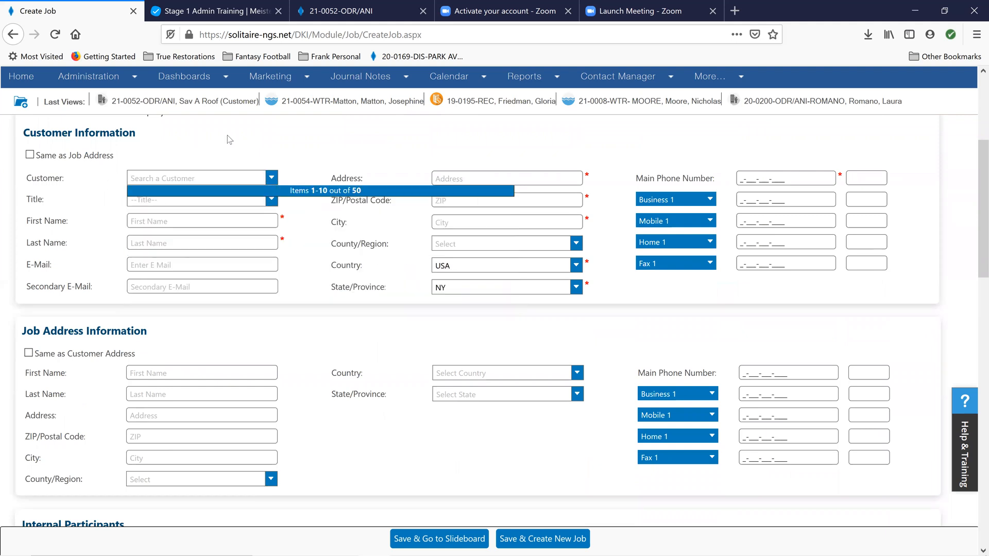
Enter the individual customer's first name, last name and a placeholder e-mail address in the customer information
click(159, 221)
click(155, 221)
text(Joe)
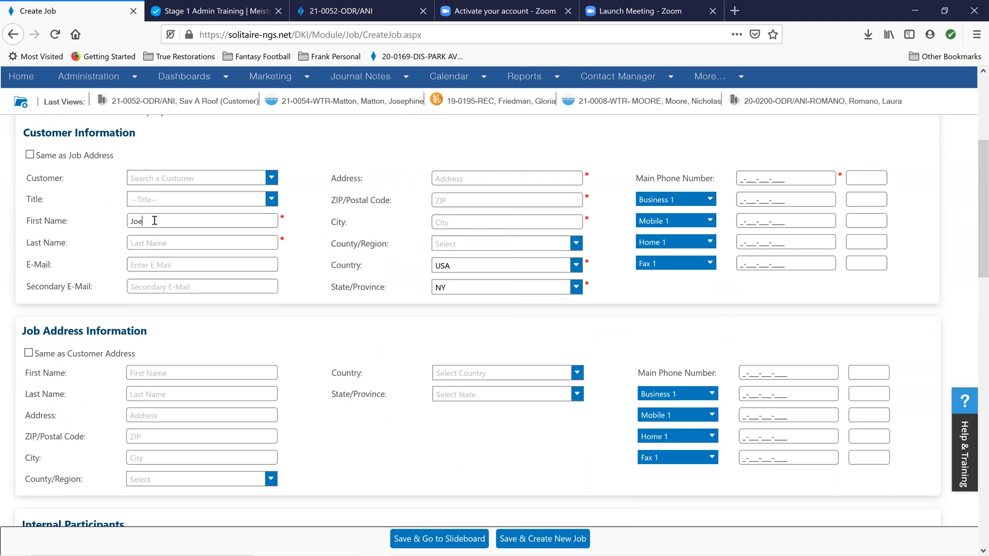
key(Tab)
text(Smith)
key(Tab)
text(none)
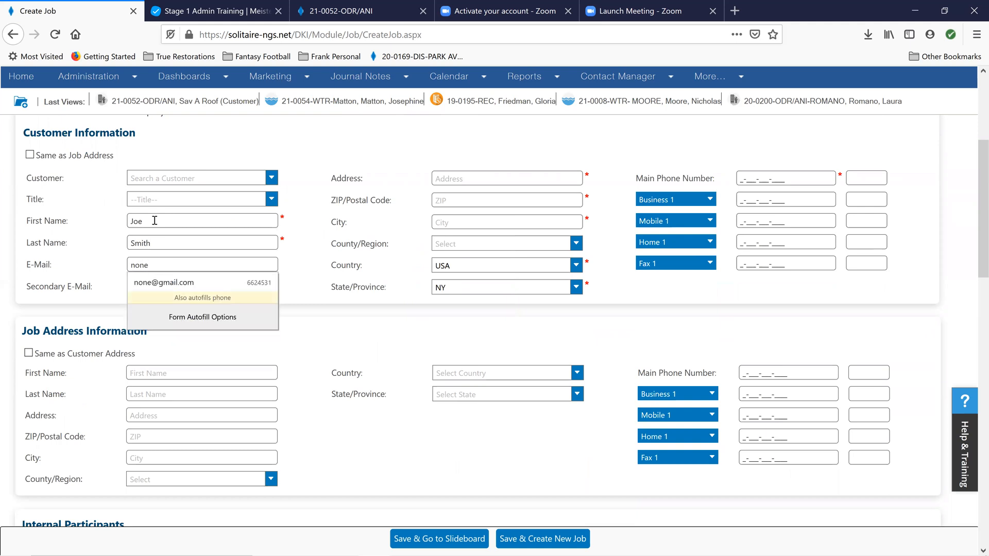
text(@no)
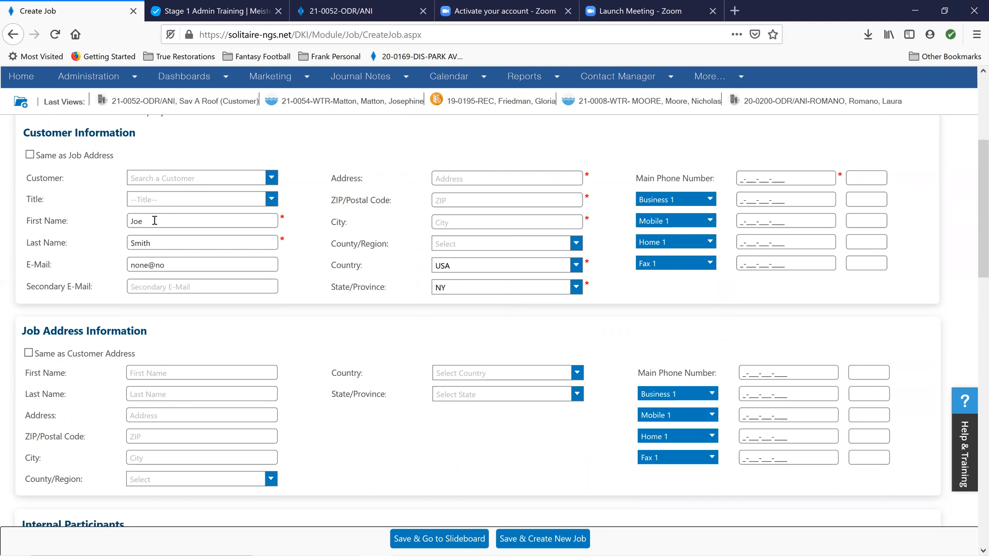
text(com)
key(Tab)
Enter the customer's street address and ZIP code, accepting the matching ZIP suggestion to fill in the city, county and state
click(476, 175)
text(11111)
drag(469, 201, 441, 200)
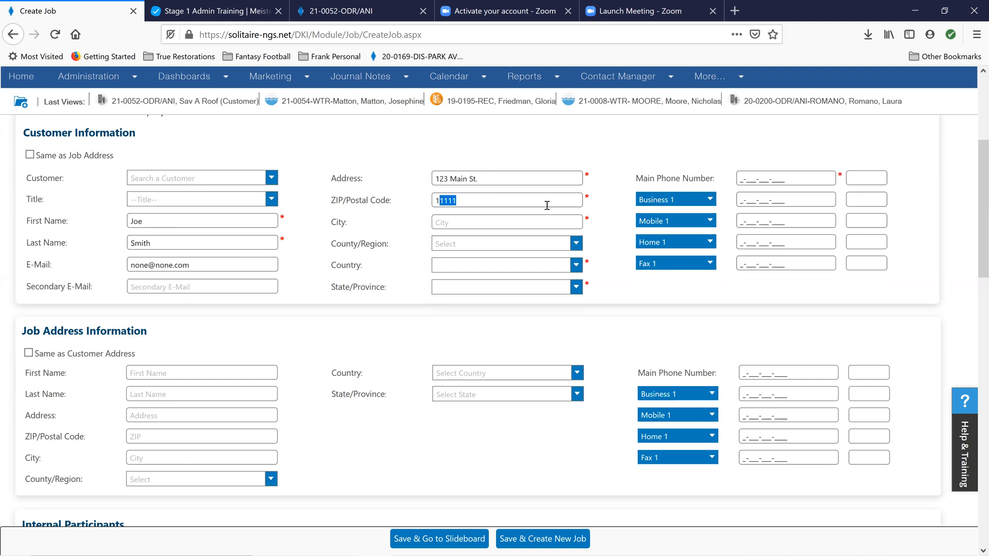
text(1735)
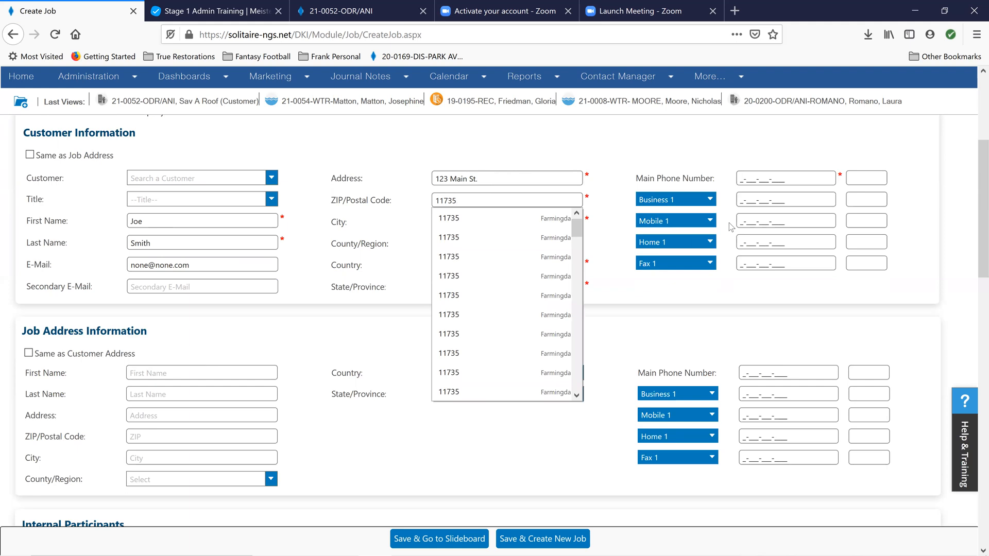
click(529, 217)
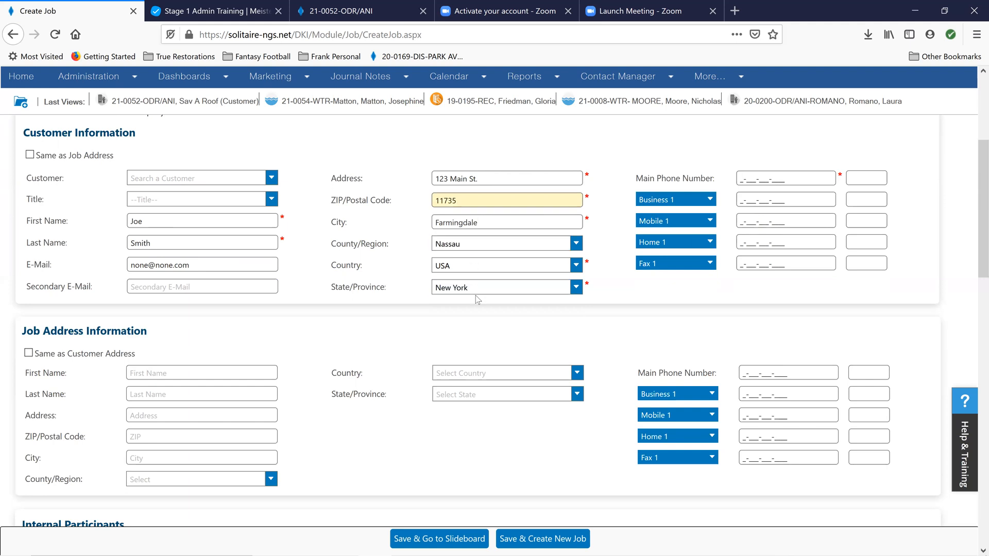
Enter the customer's main phone number and mark the job address as the same as the customer address
click(768, 173)
text(12)
click(29, 354)
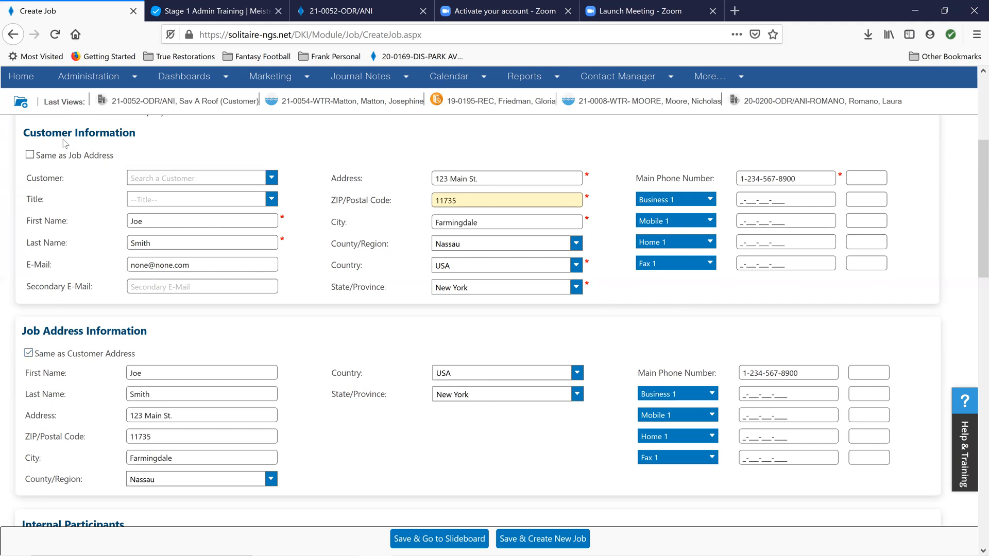
Assign the coordinator and the supervisor among the internal participants by looking up each employee's first name
scroll(322, 357, down, 3)
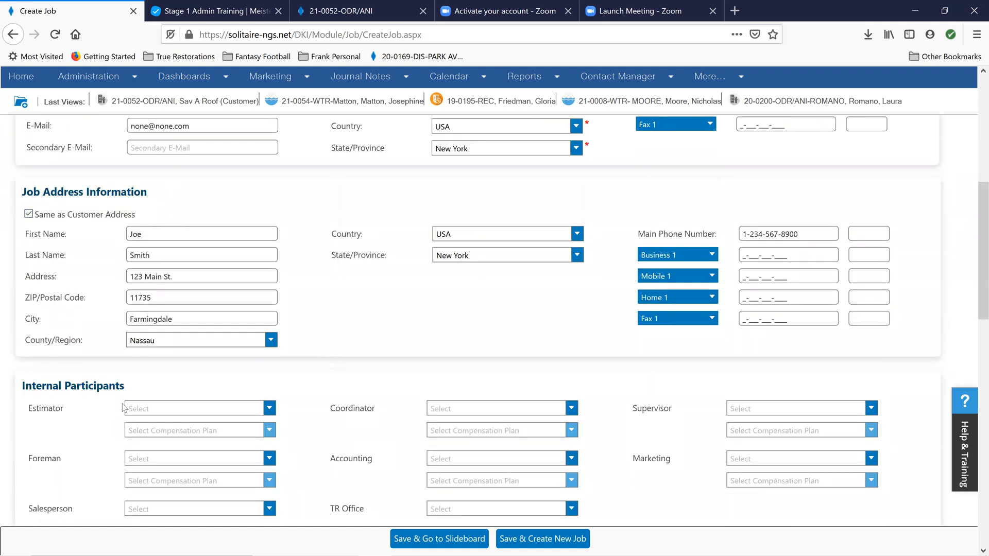
scroll(74, 333, down, 3)
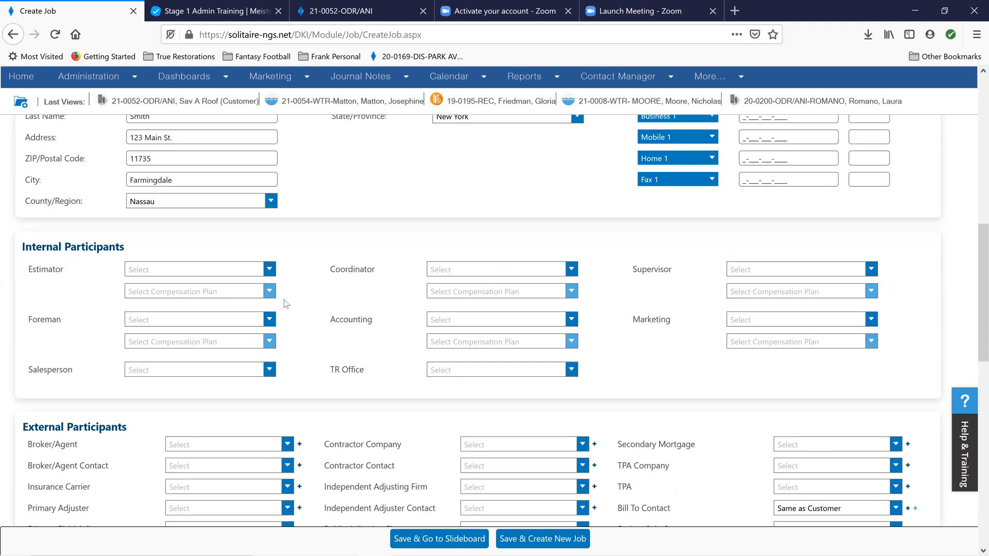
click(497, 272)
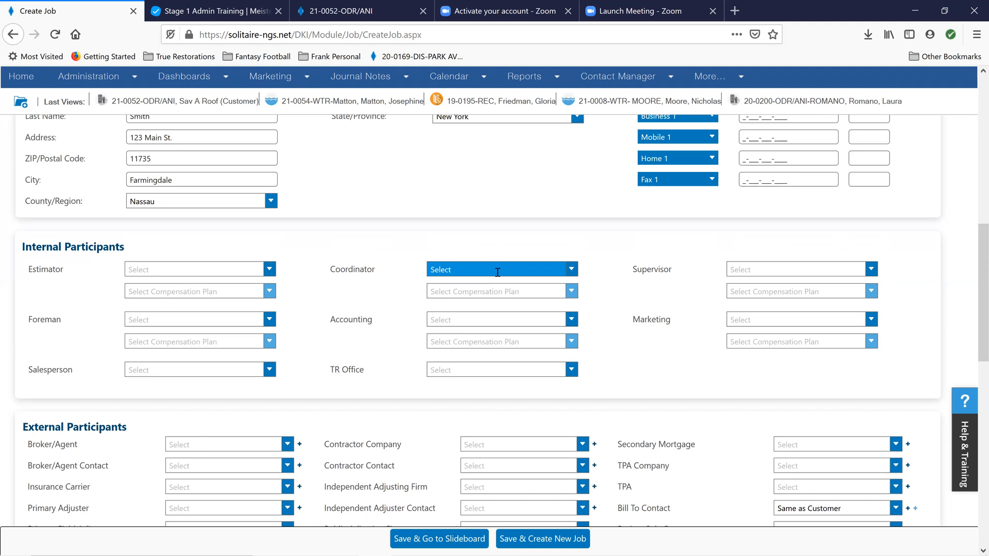
text(fred)
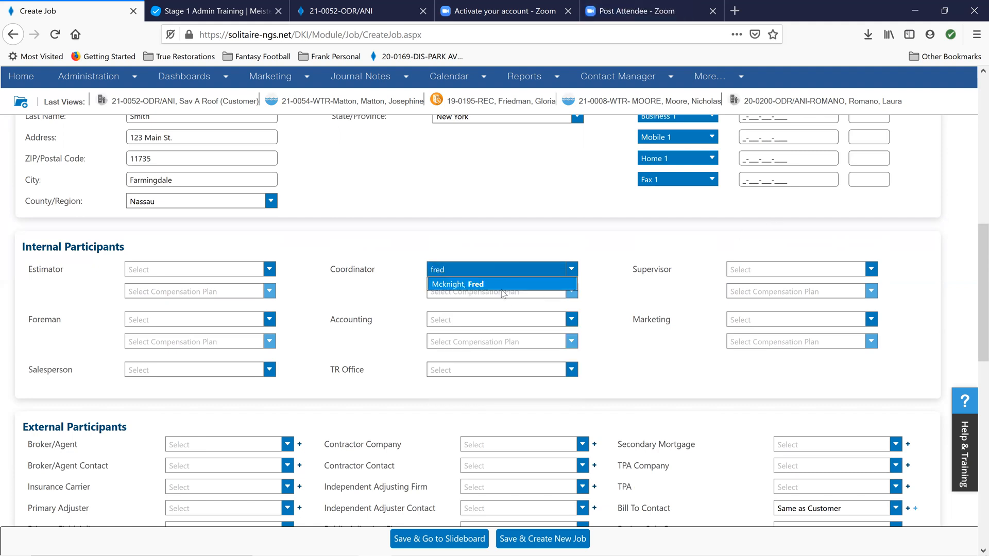
click(502, 285)
click(741, 267)
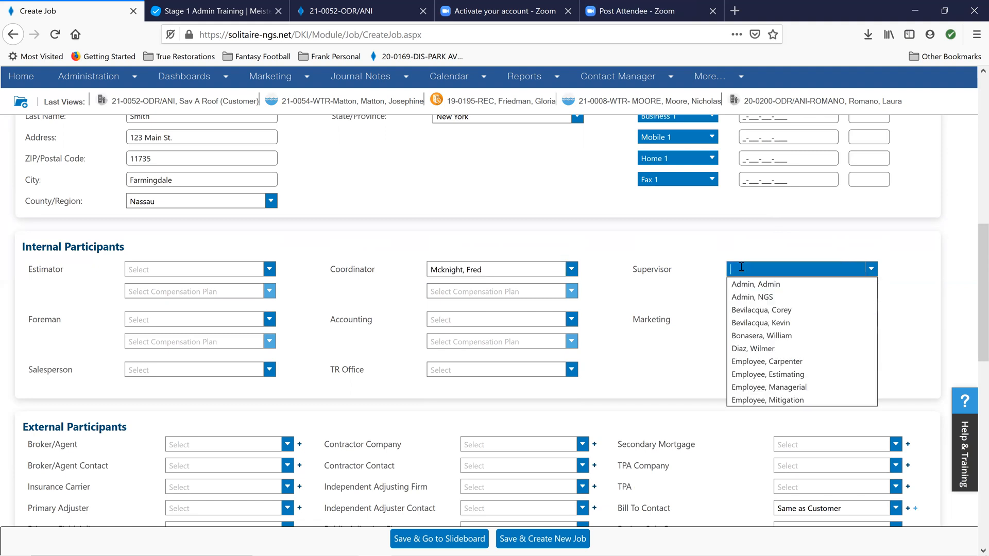
text(dan)
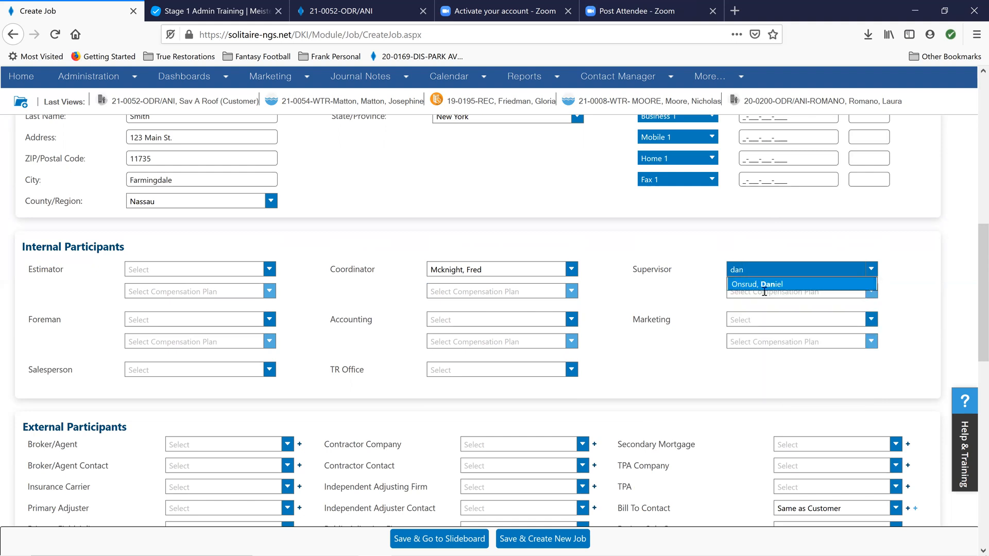
click(766, 285)
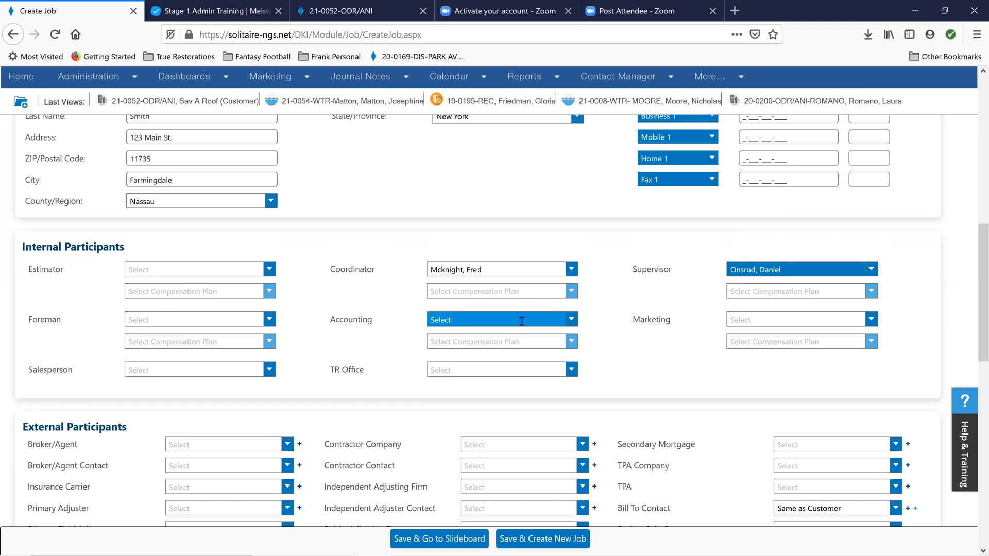
Assign the accounting and marketing employees among the internal participants by looking up their first names
click(496, 318)
text(corey)
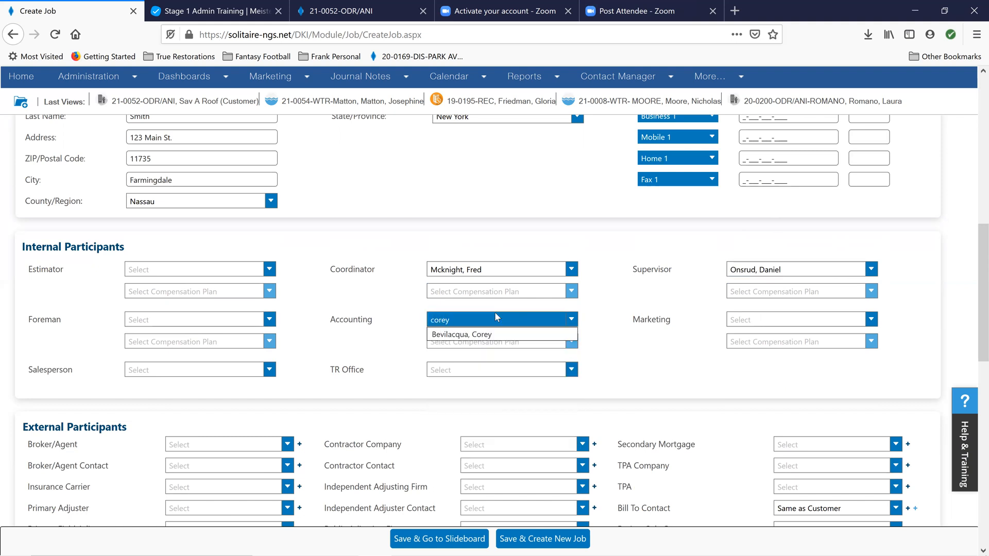
click(788, 320)
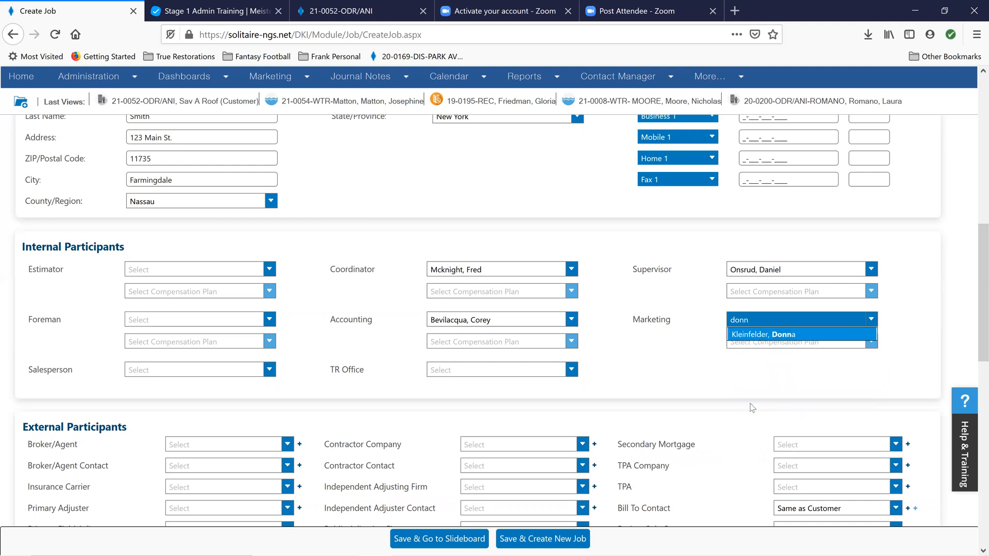
click(776, 337)
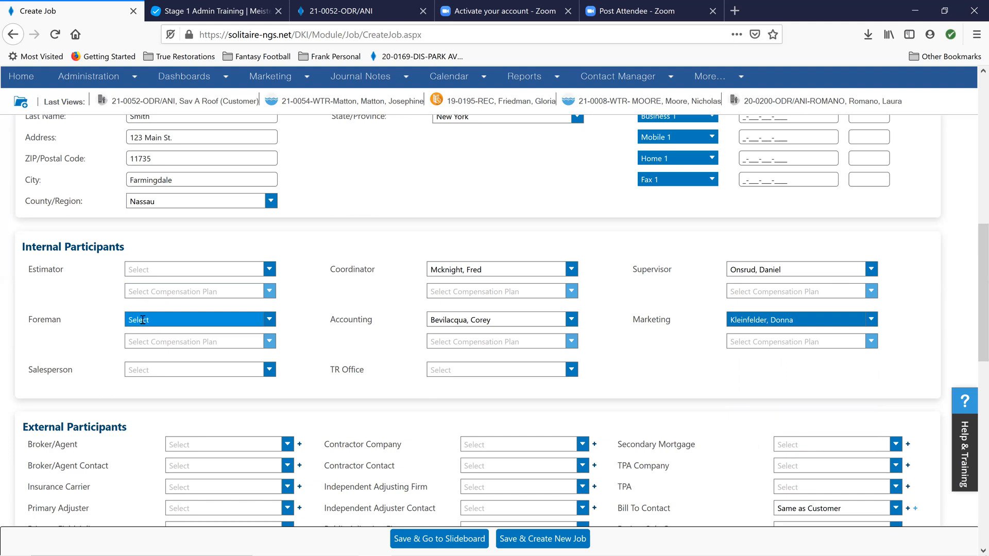
Set the external broker/agent to the matching Allstate agency and choose the agency's namesake as the broker/agent contact
scroll(142, 320, down, 6)
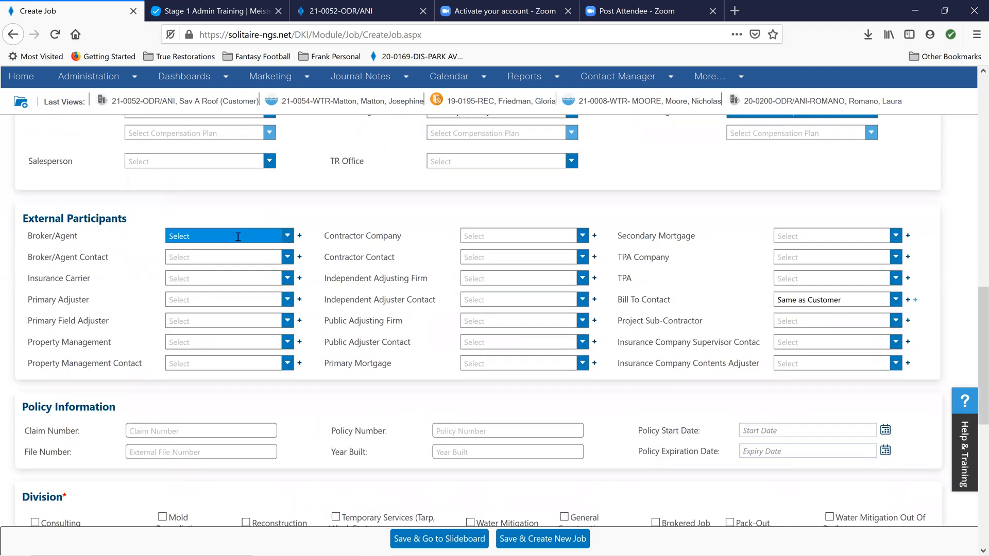
click(238, 237)
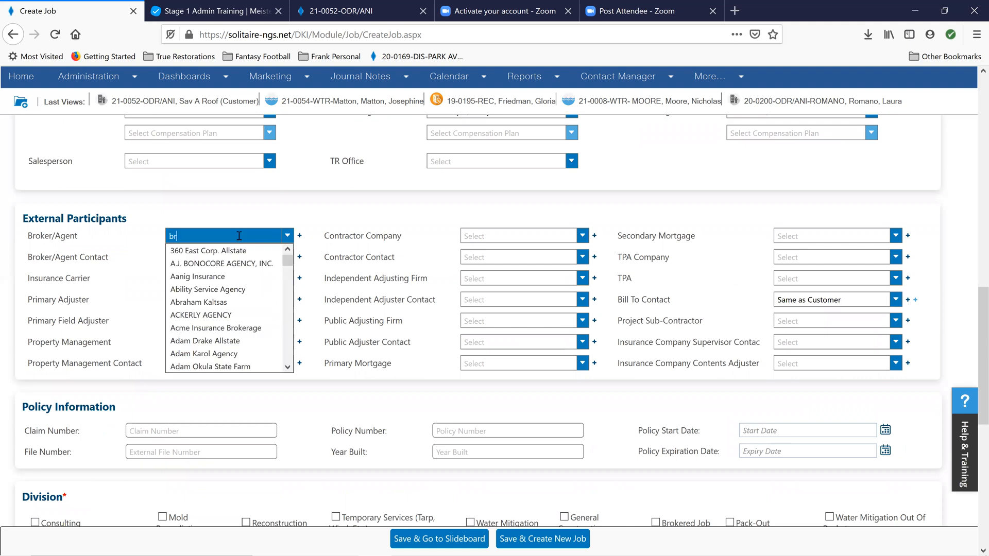
text(brandon)
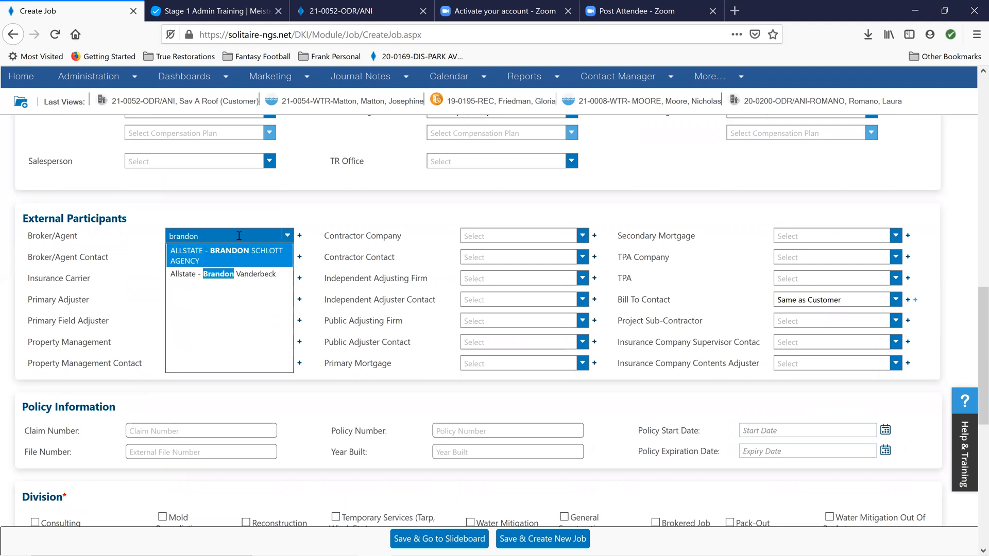
click(248, 253)
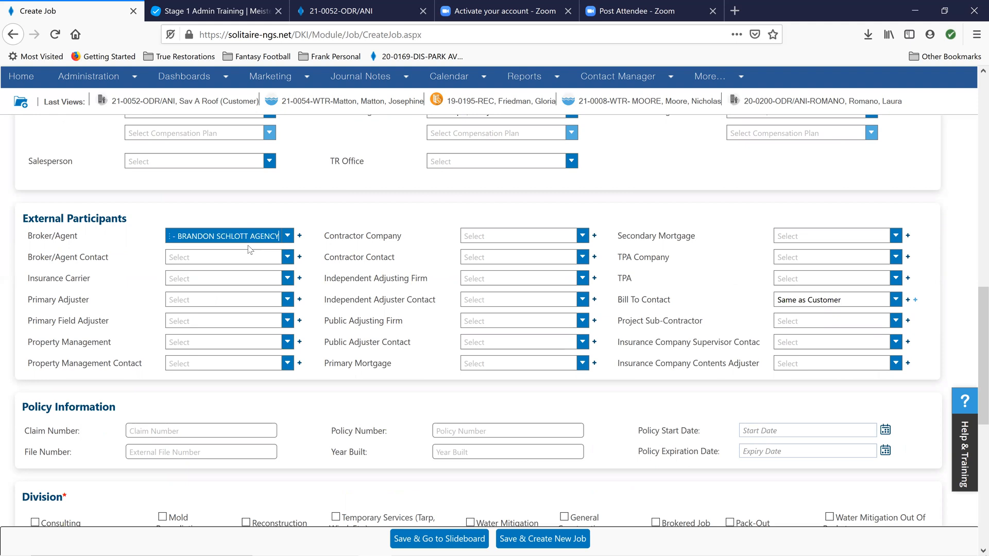
click(287, 259)
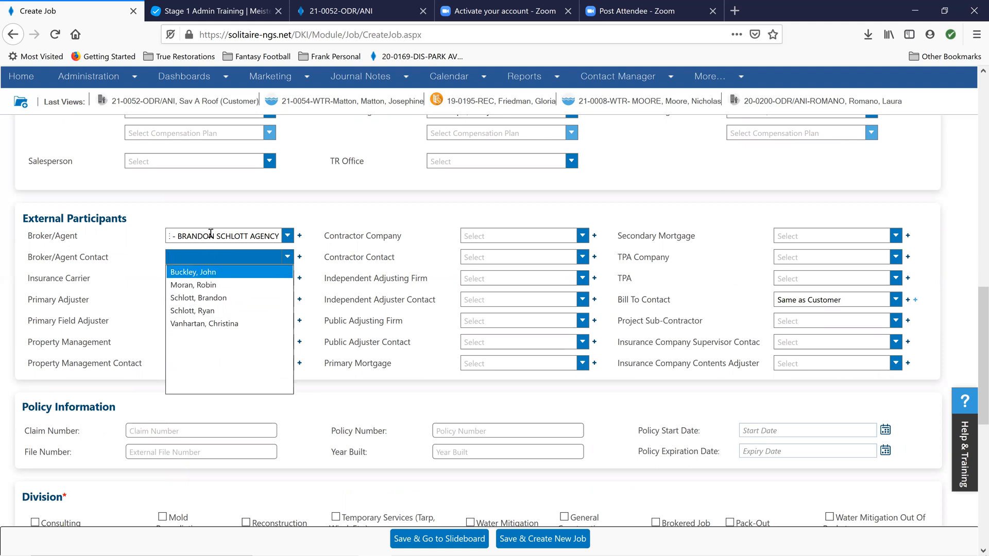
click(186, 298)
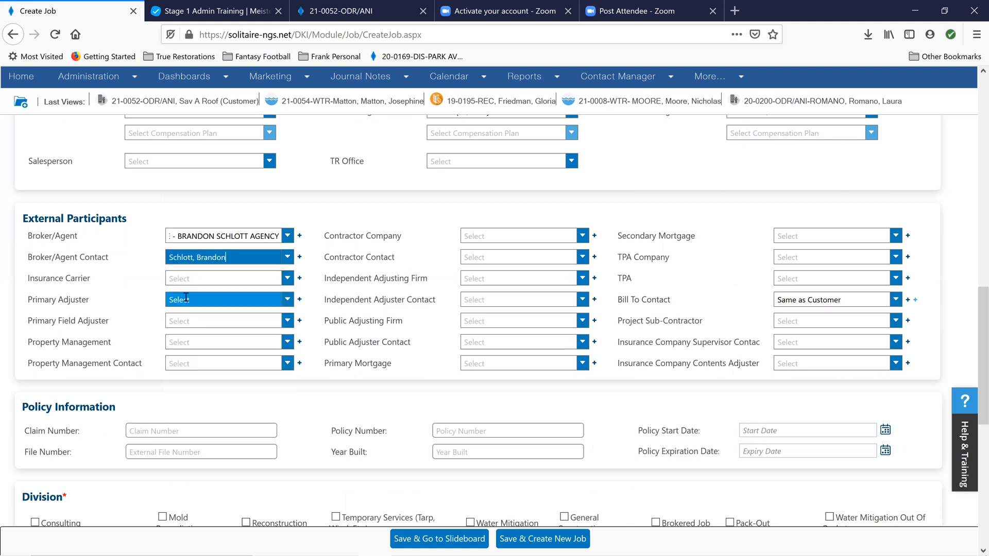
Set the insurance carrier to Allstate Insurance Company and select one of its adjusters as the primary adjuster
click(234, 278)
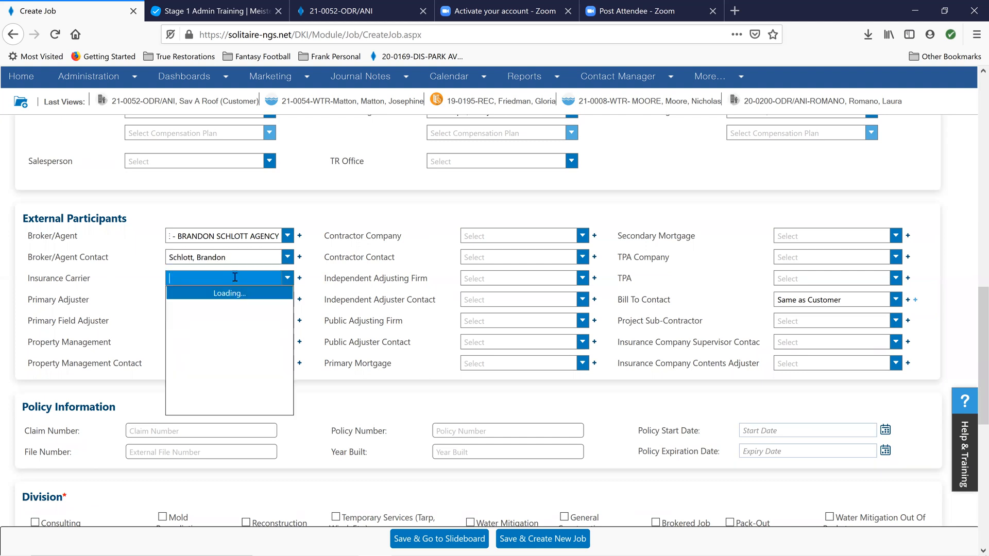
text(allstate)
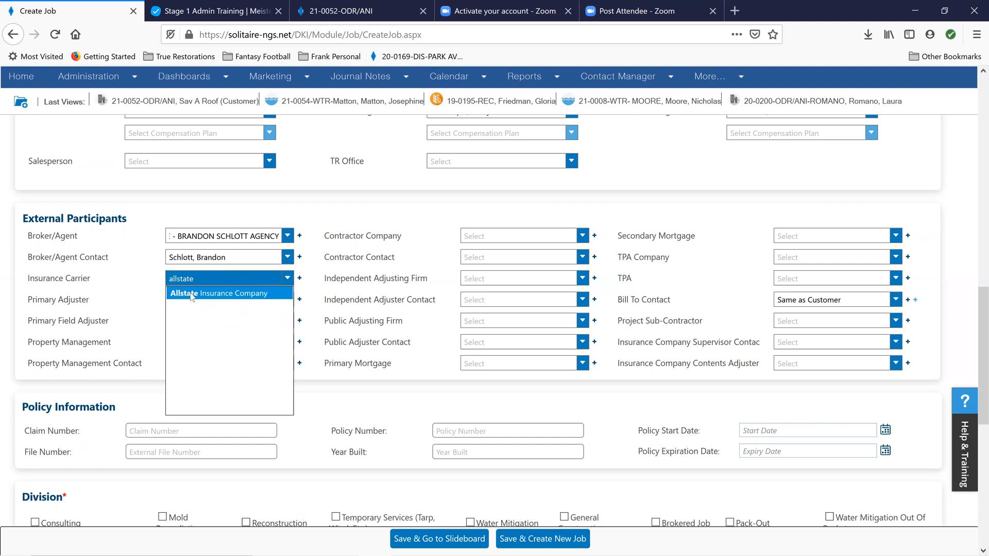
click(191, 293)
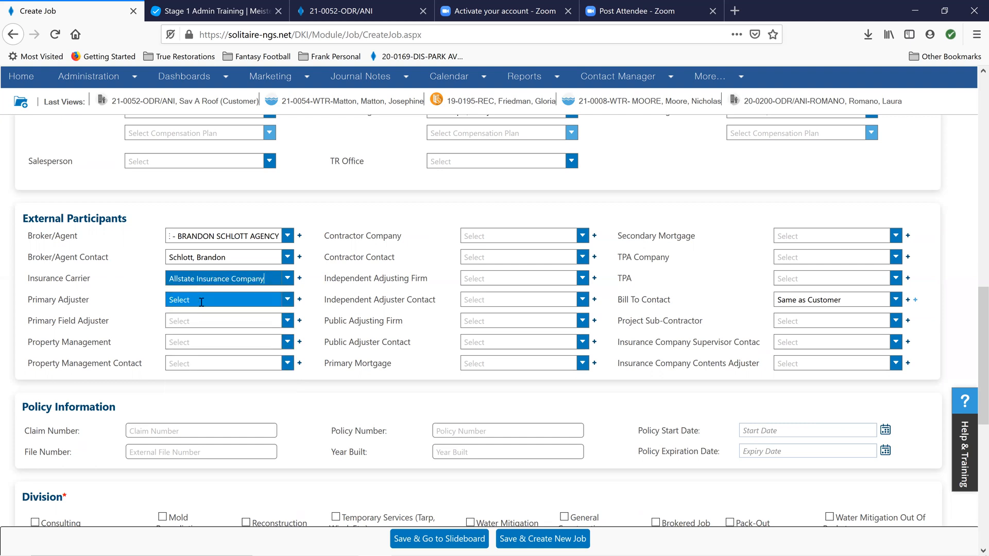
click(289, 301)
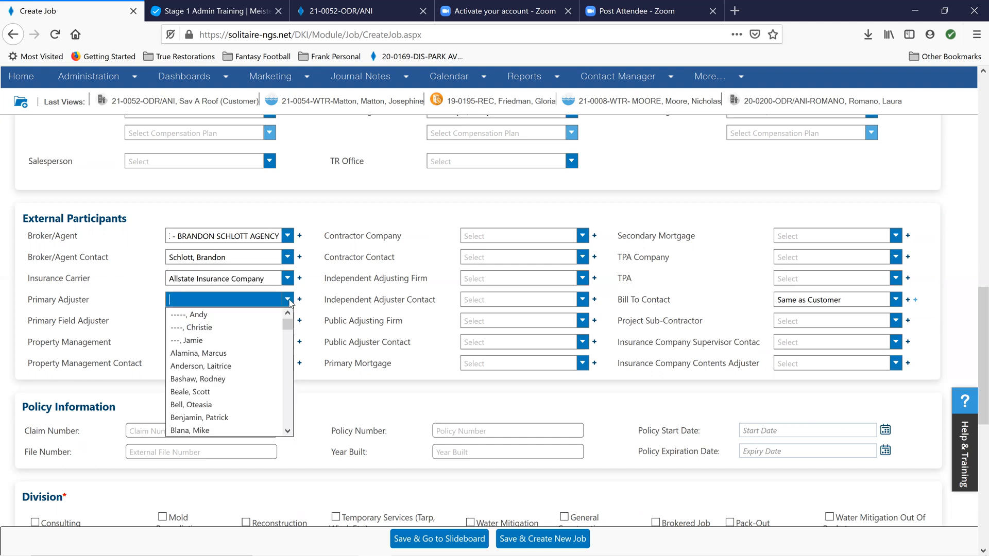
click(204, 417)
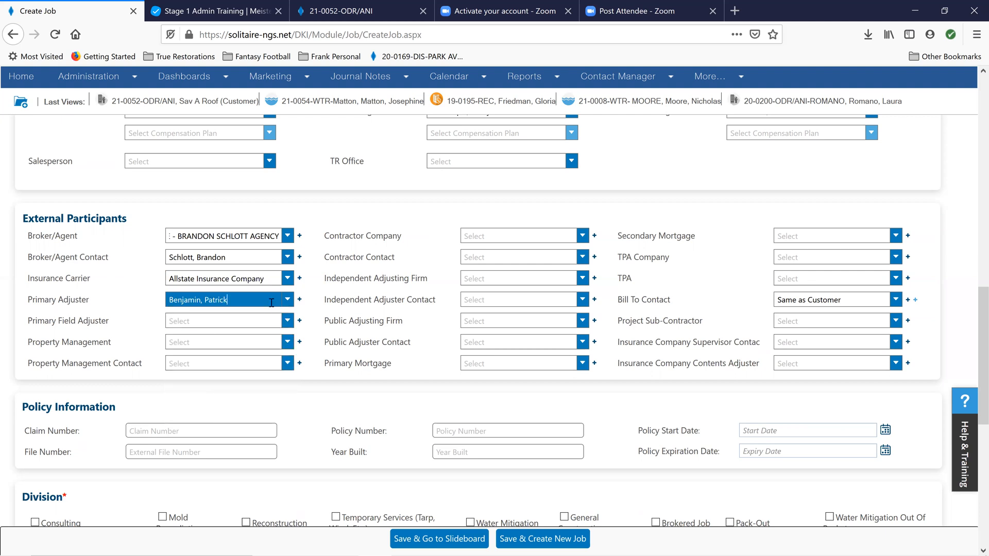
Review the available contractor companies and TPA companies without selecting any
scroll(154, 264, down, 2)
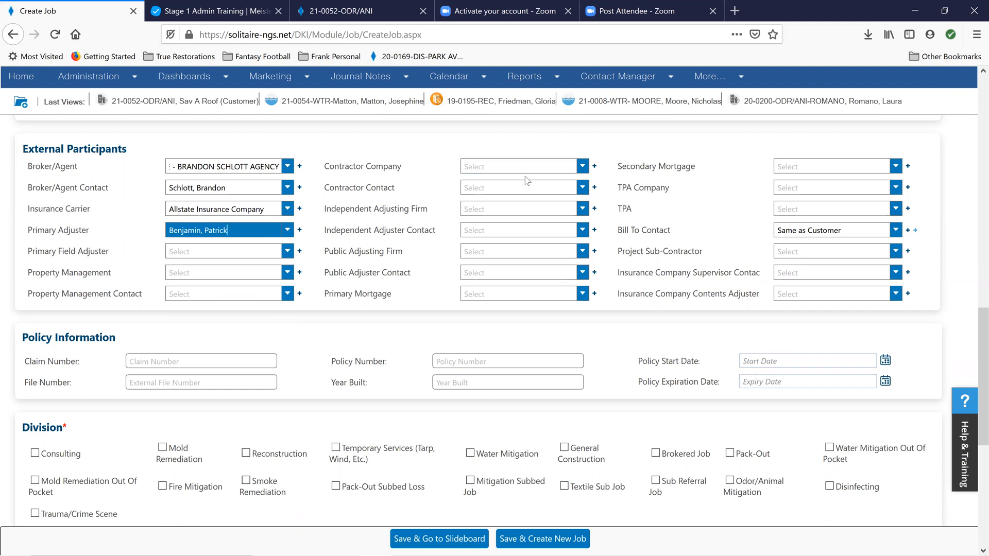
click(495, 165)
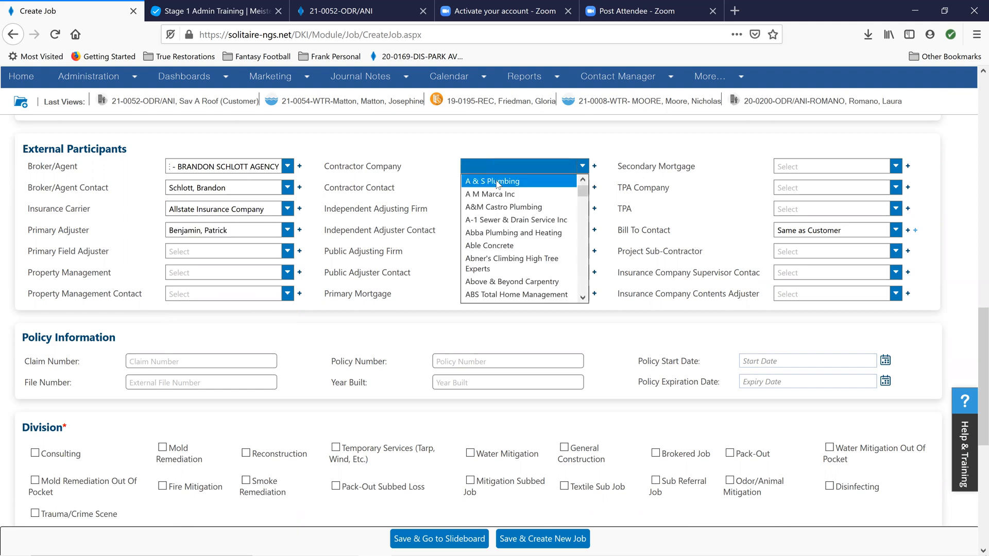
scroll(496, 249, down, 4)
scroll(496, 250, down, 2)
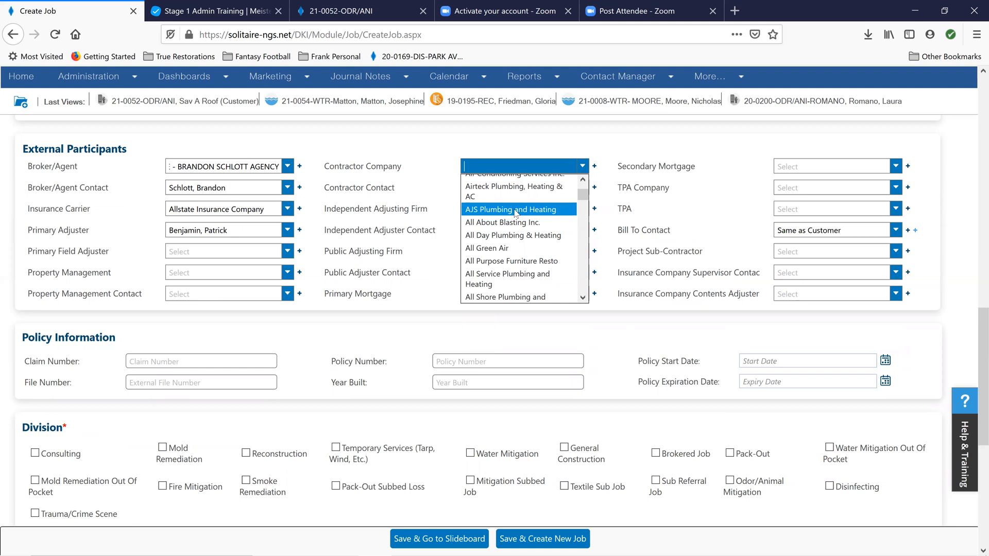
click(498, 136)
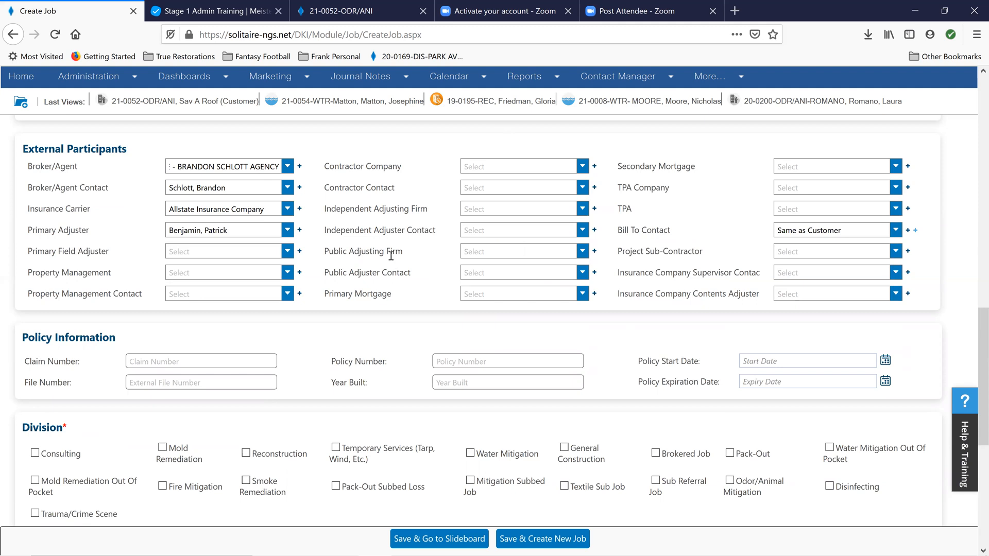
click(899, 190)
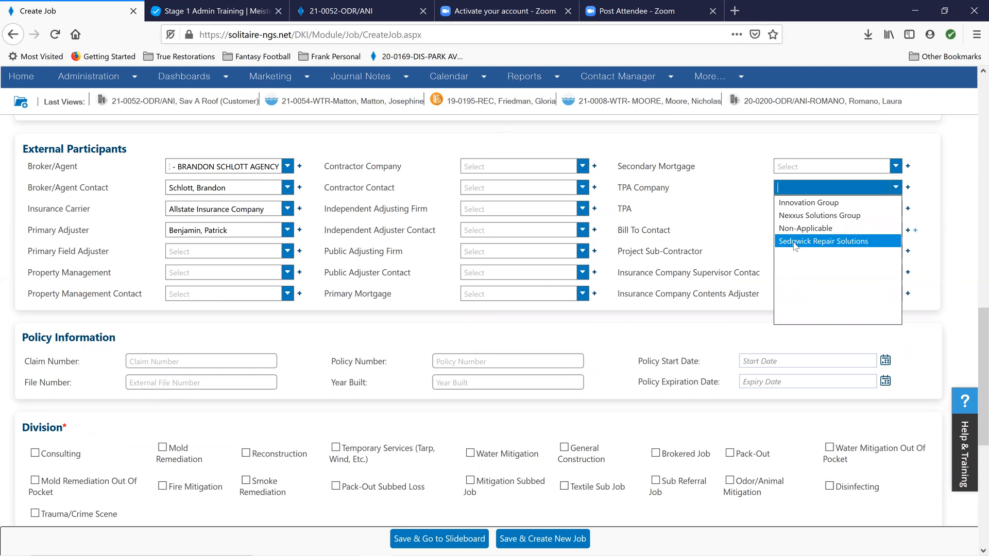
click(728, 177)
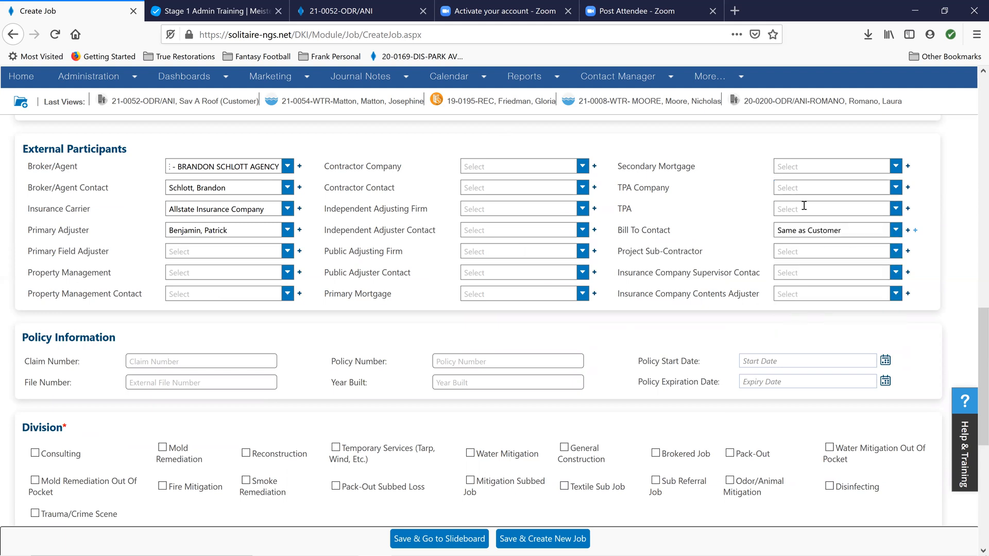
Enter the policy number and a claim number in the policy information
scroll(407, 235, down, 2)
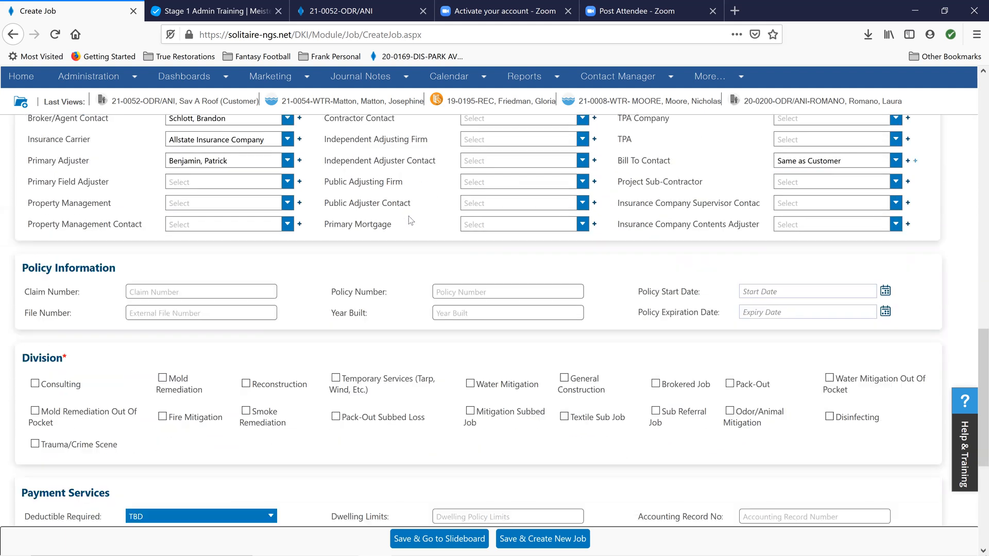
scroll(327, 274, up, 2)
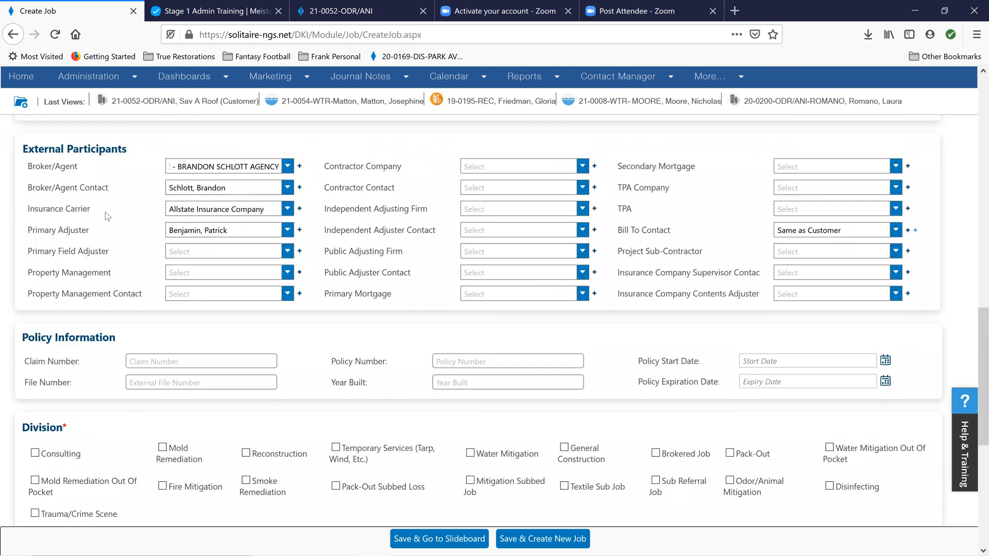
scroll(108, 193, down, 2)
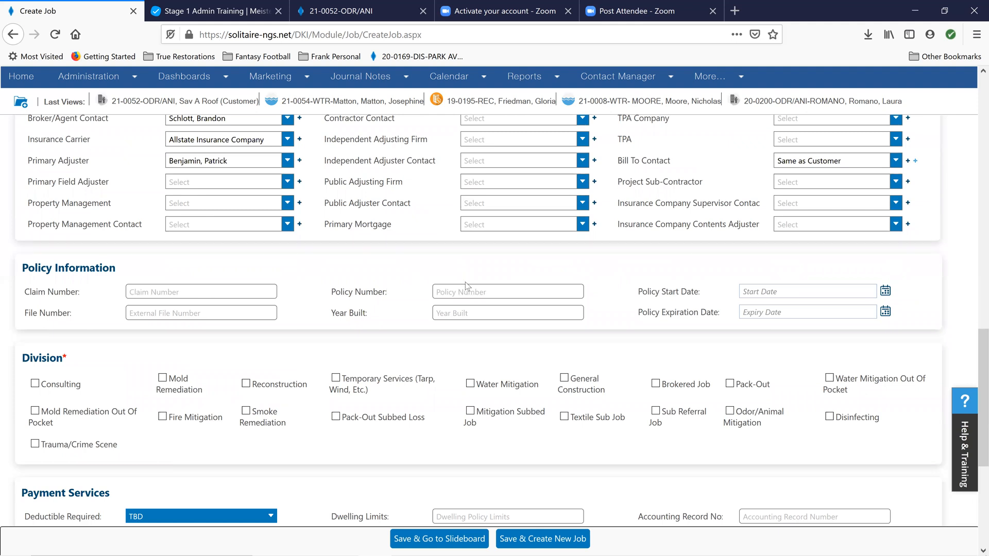
click(449, 286)
click(206, 290)
text(123456789)
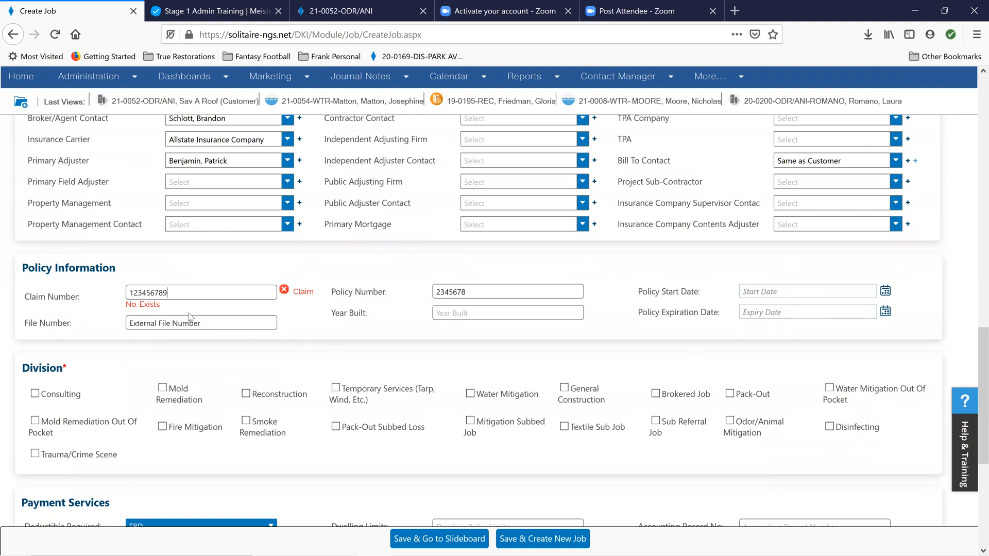
Replace the ending of the claim number with different digits to make it a unique number
drag(172, 293, 161, 294)
key(BackSpace)
text(8)
key(BackSpace)
key(BackSpace)
key(BackSpace)
key(BackSpace)
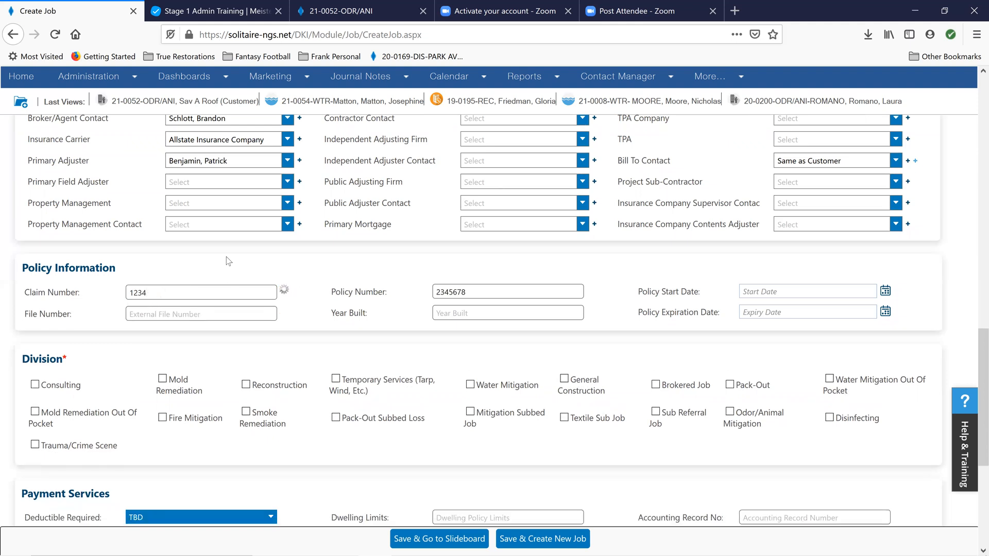
text(5)
text(876)
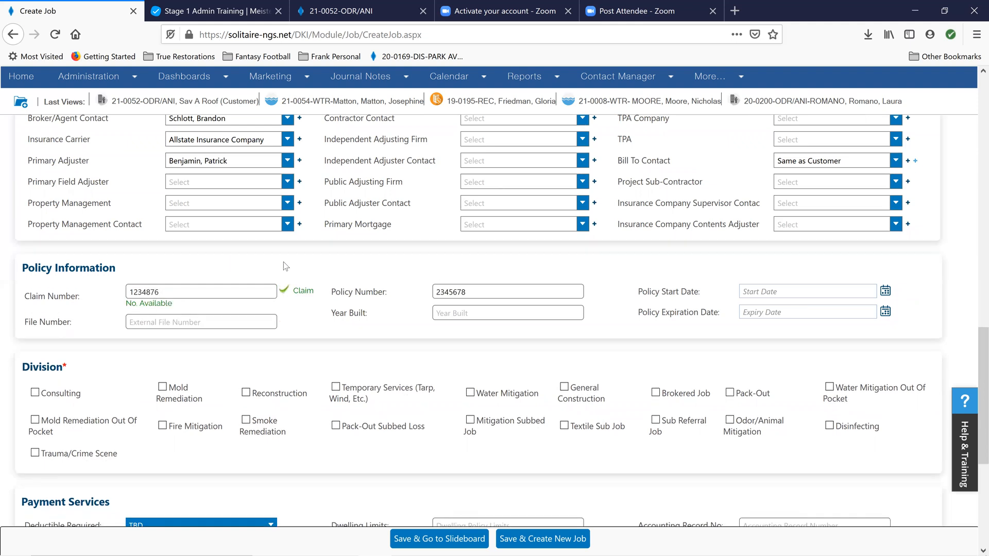
scroll(216, 287, down, 2)
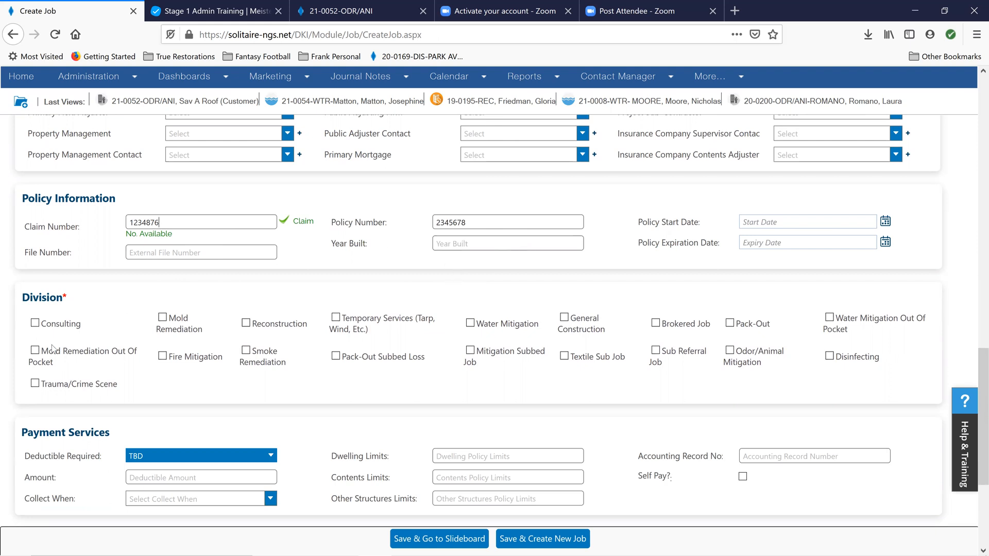
Select Water Mitigation as the job's division
scroll(45, 299, down, 2)
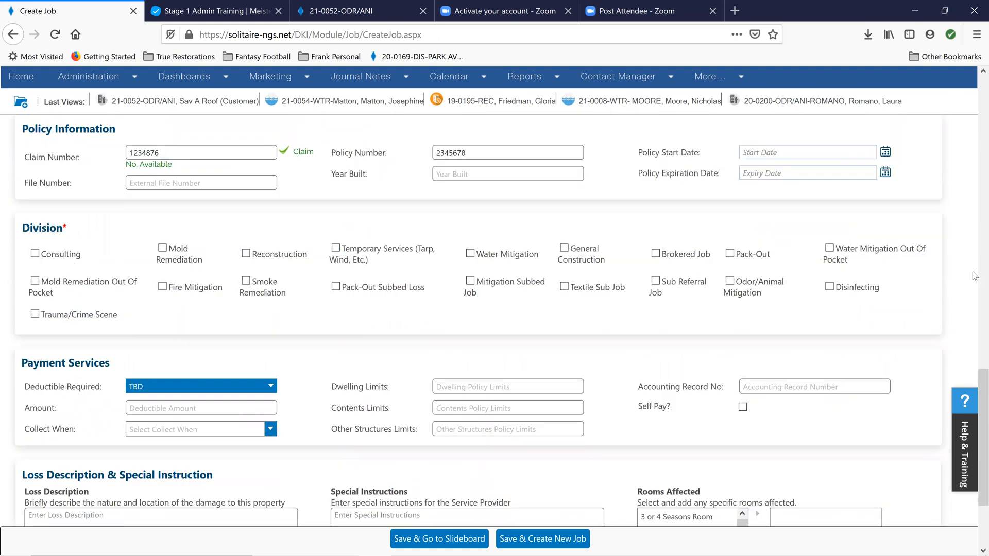
click(470, 254)
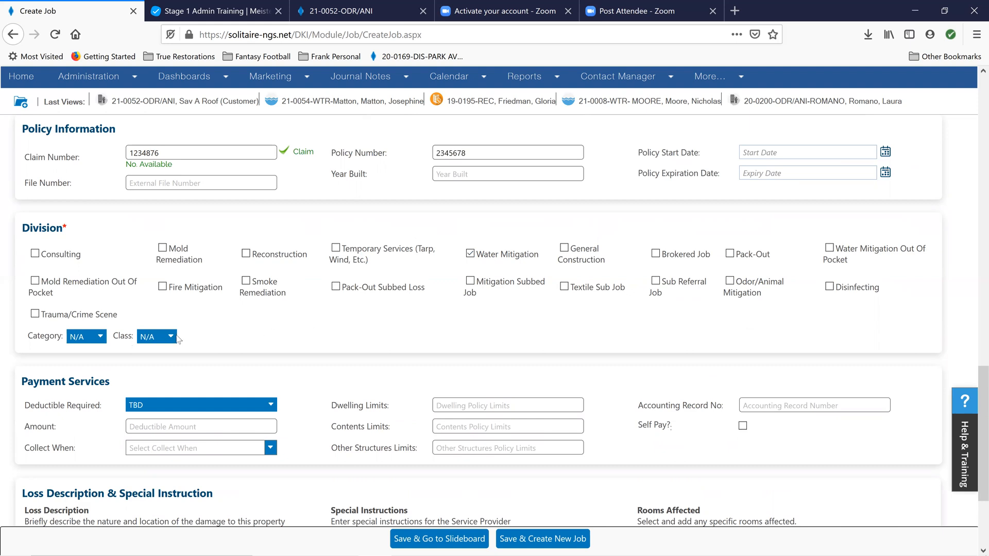
In the payment services, set Deductible Required to No and enter a deductible amount of 1500
scroll(376, 329, down, 1)
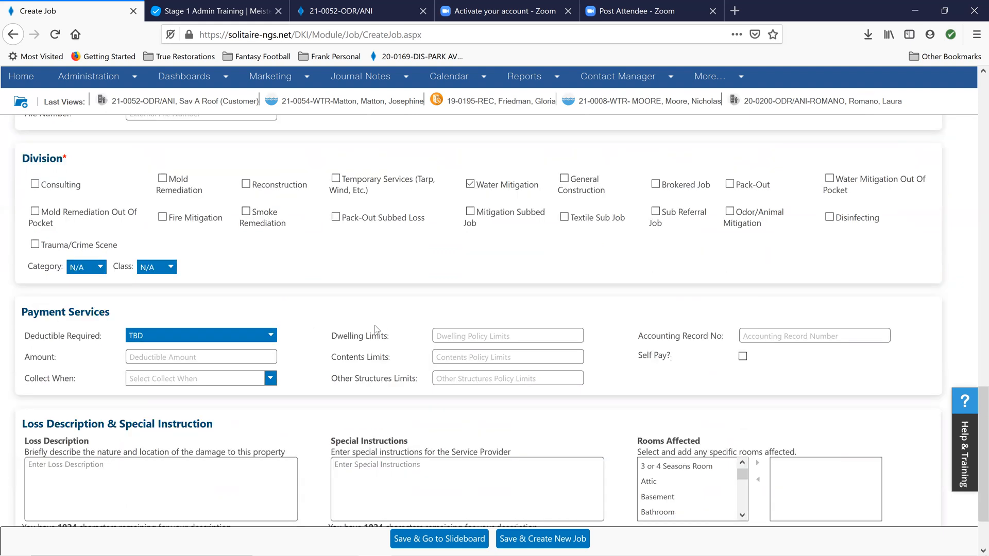
scroll(376, 329, down, 1)
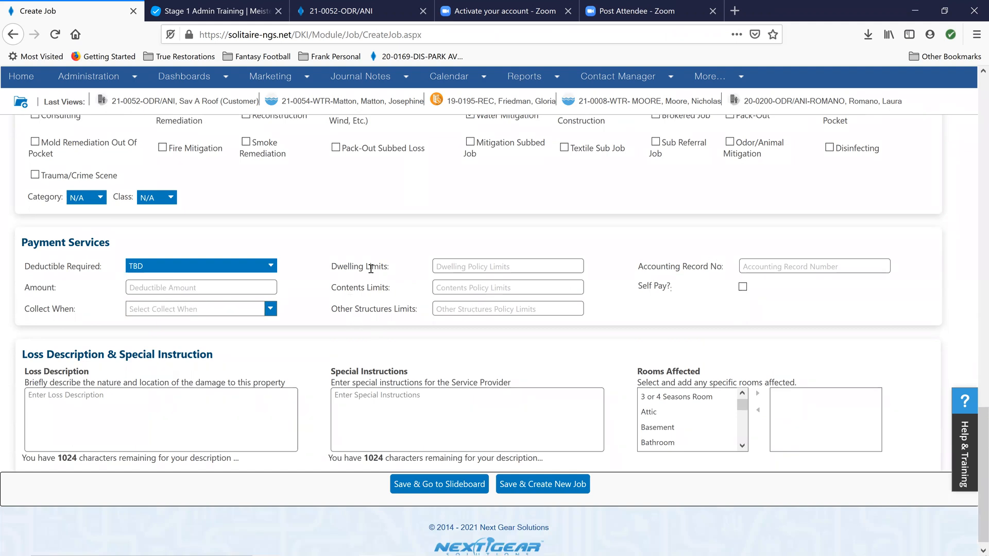
click(274, 269)
scroll(243, 274, up, 1)
click(221, 284)
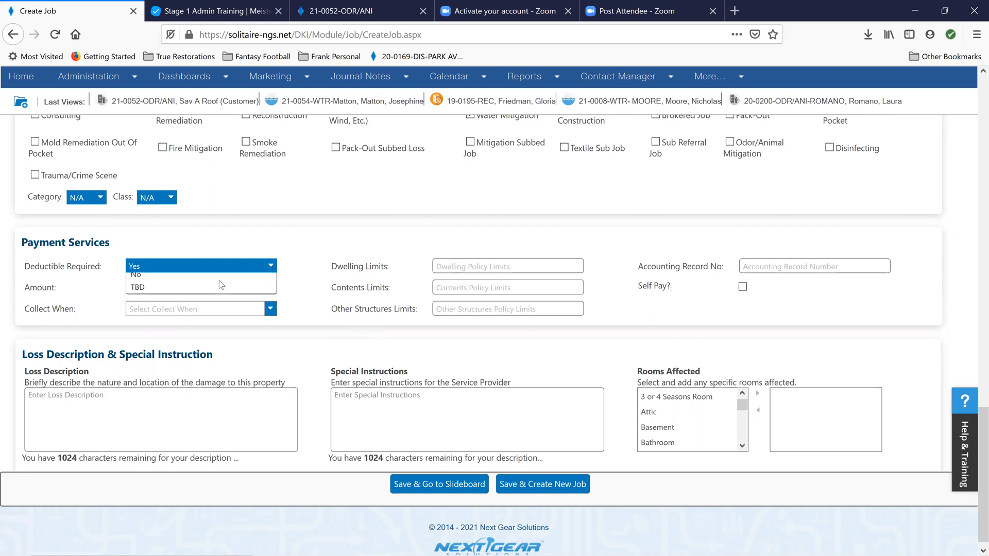
click(273, 268)
click(180, 294)
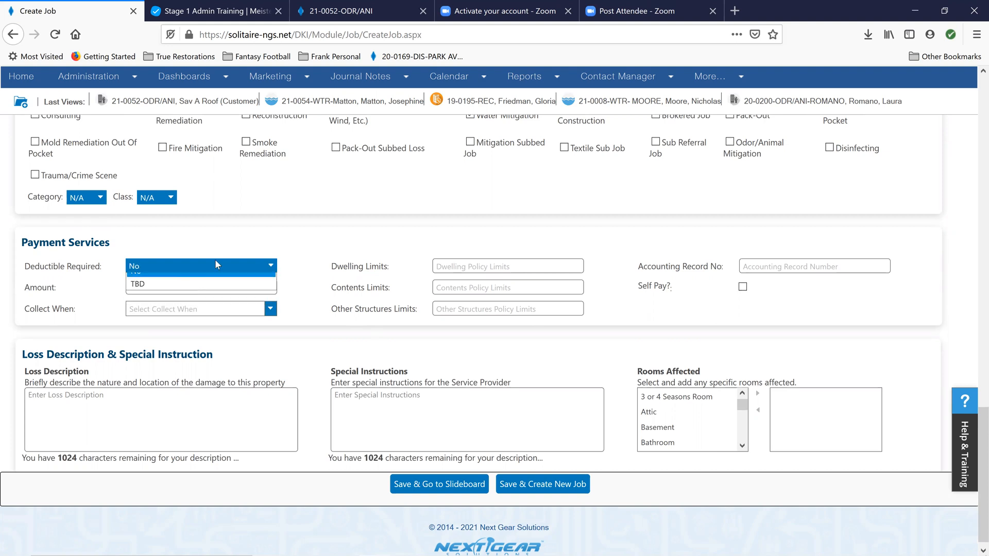
click(165, 289)
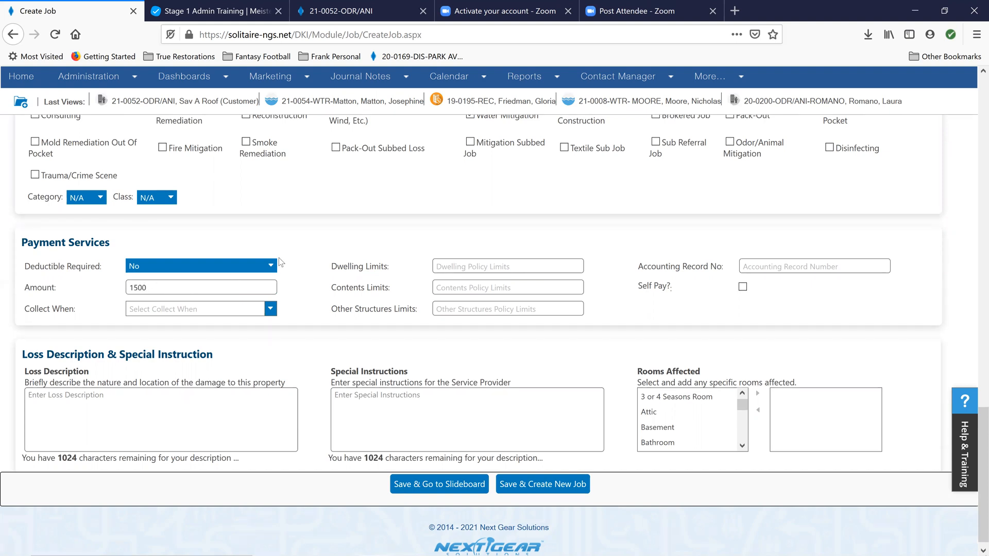
click(320, 246)
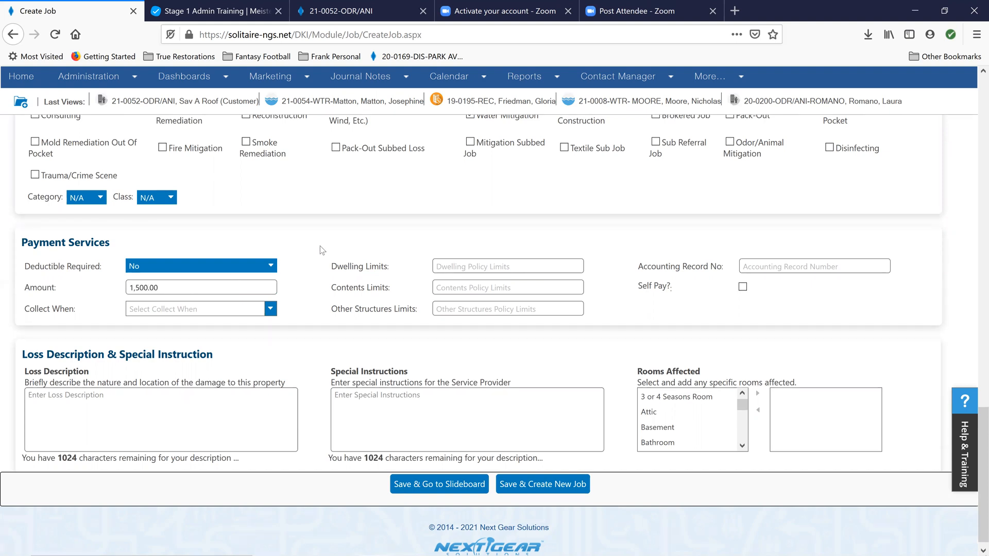
Begin the loss description with "H/O called loss from" followed by the name of the referring insurance agency
click(93, 398)
text(H/O called lloss from Brandon Schlott Agency)
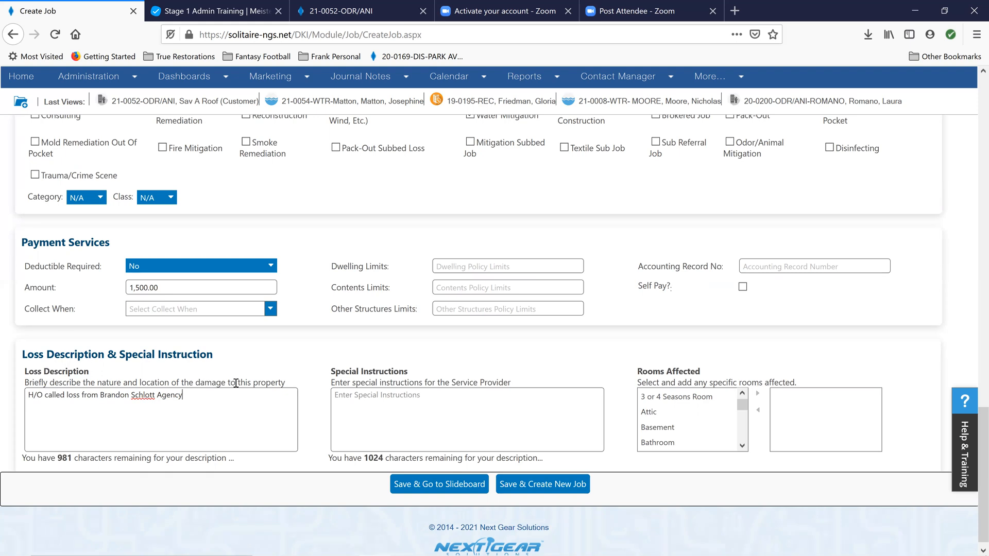
Insert "**NEW REFERRAL SOURCE**" at the beginning of the loss description
click(28, 395)
text(**)
text(NEW )
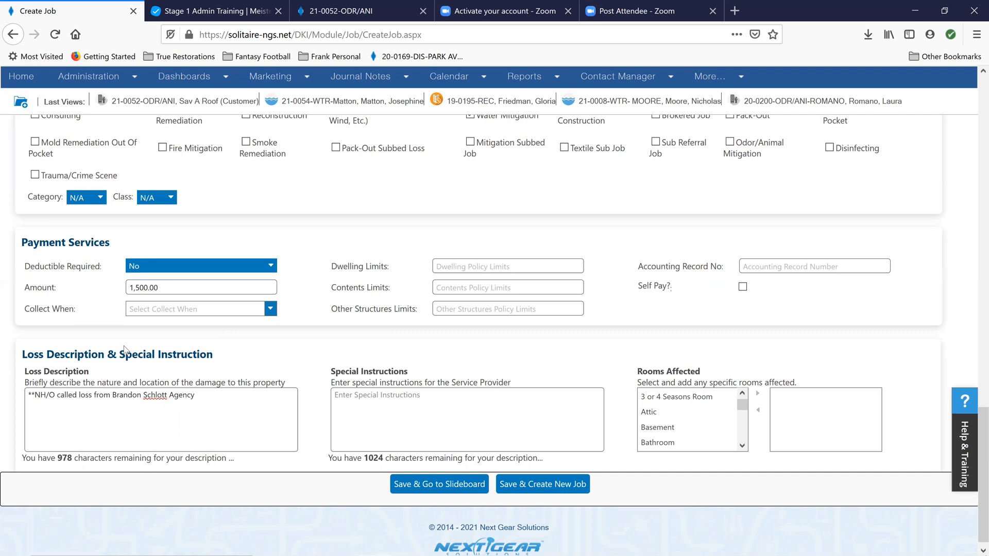
text(REFERRAL)
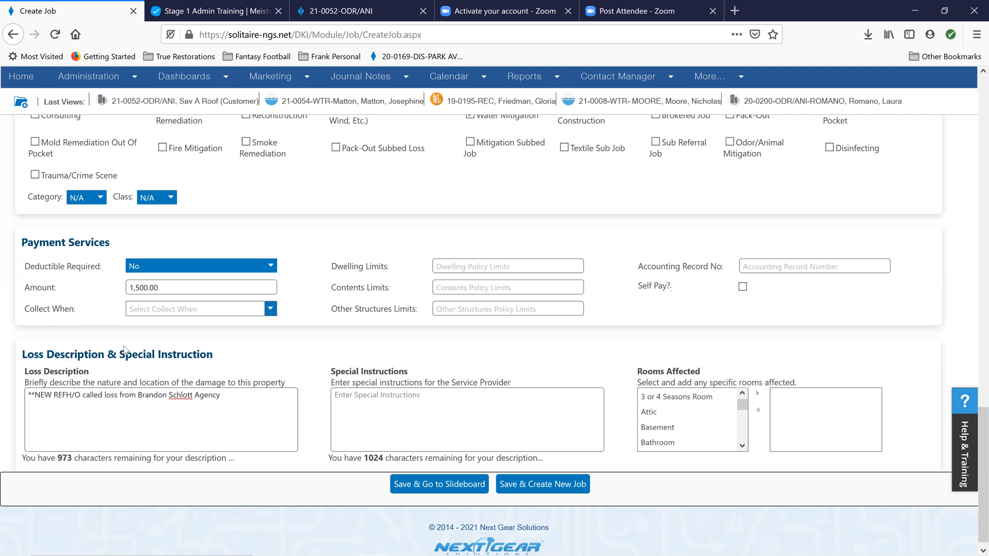
text( SOURCE*)
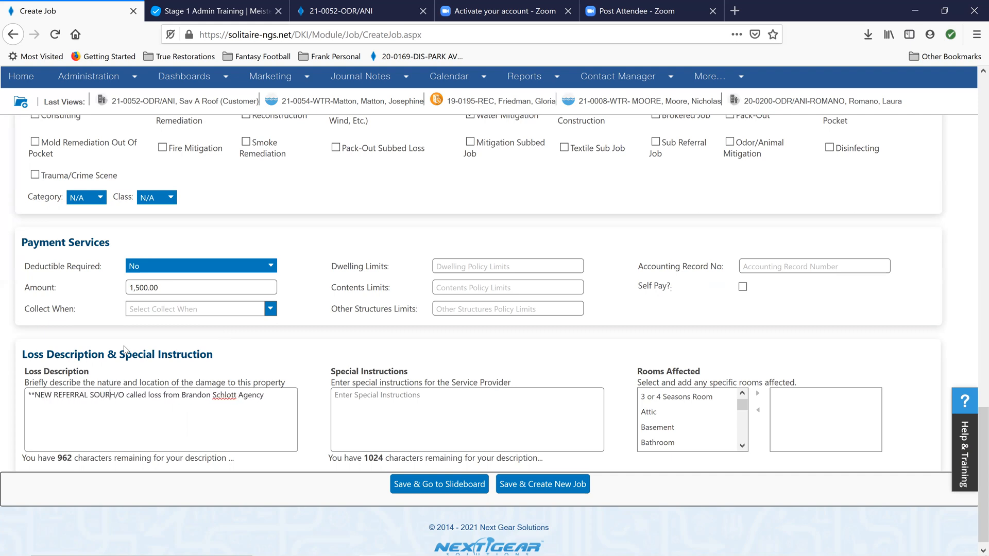
text(*)
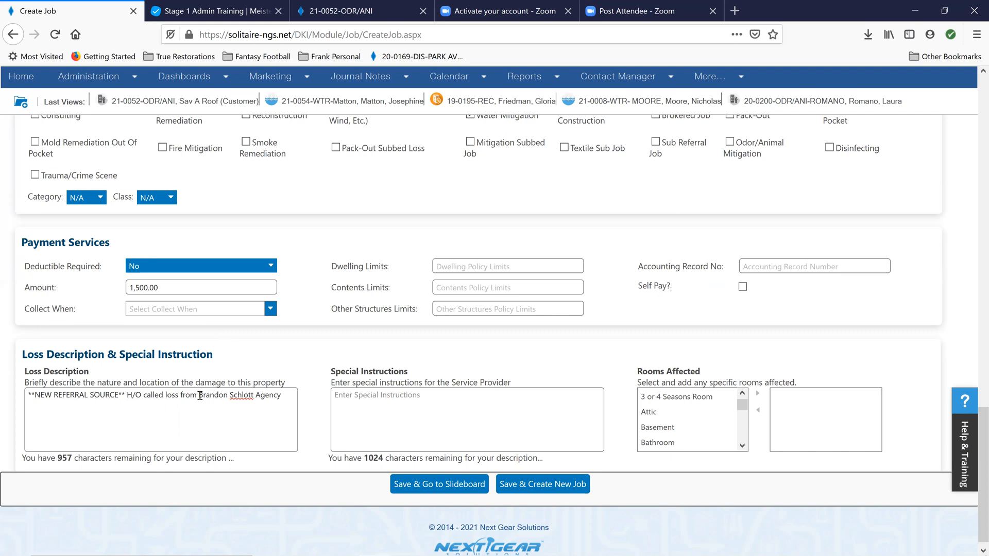
Extend the loss description after the agency name with ". Water loss affecting the basement. FM is alerted"
click(284, 393)
text(. Water loss affecting the basement. FM is alerted)
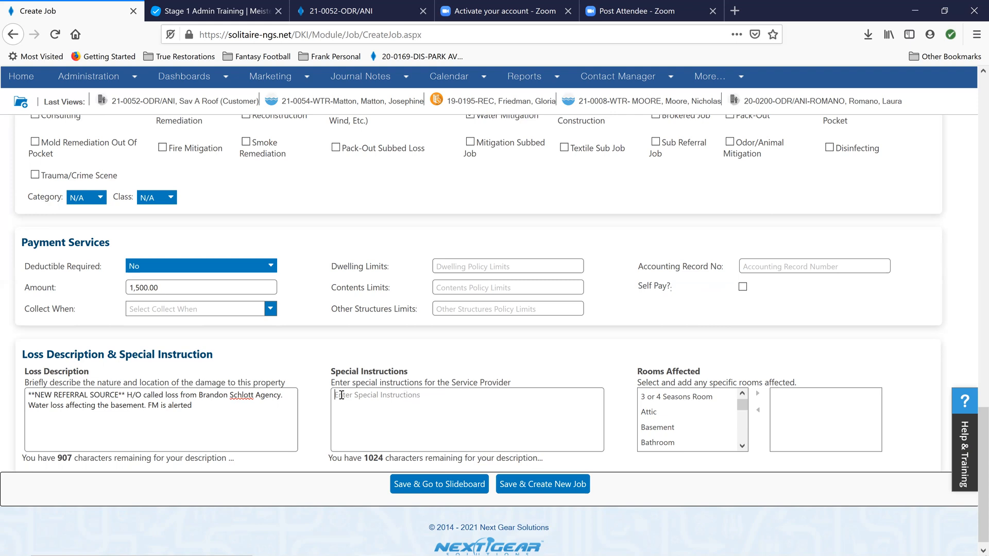
Add Basement to the rooms affected by the loss
click(704, 415)
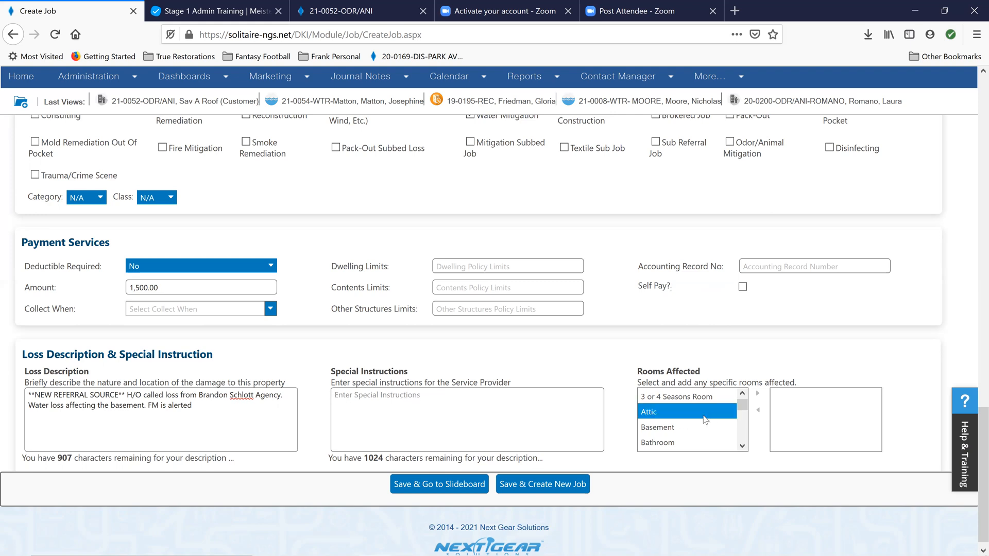
click(653, 429)
double_click(653, 430)
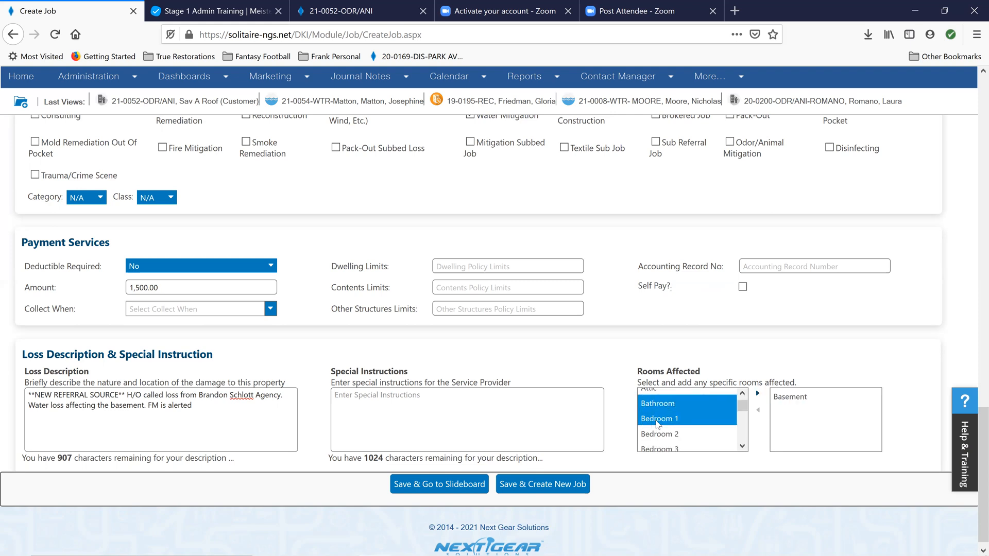
Save the new job and go to its slideboard
scroll(670, 417, down, 3)
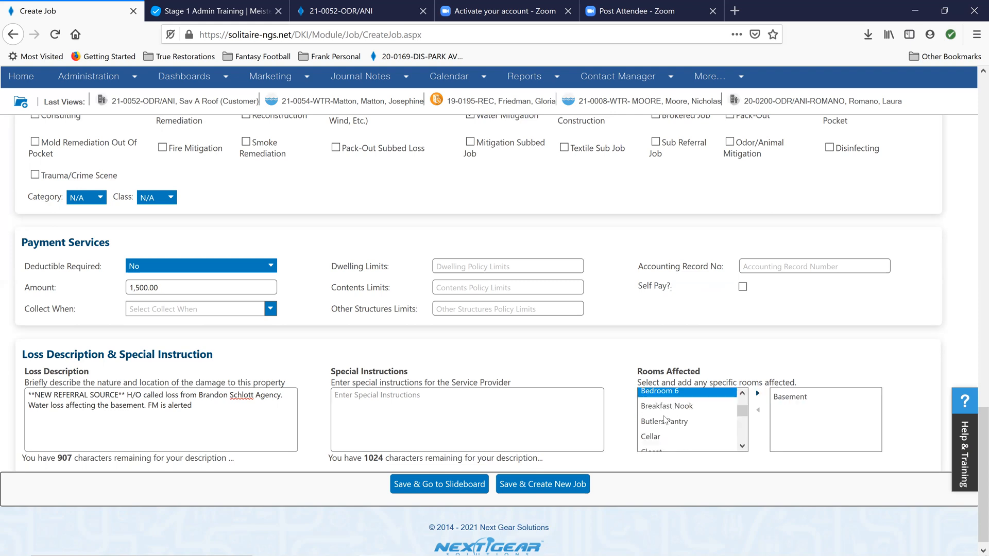
click(443, 490)
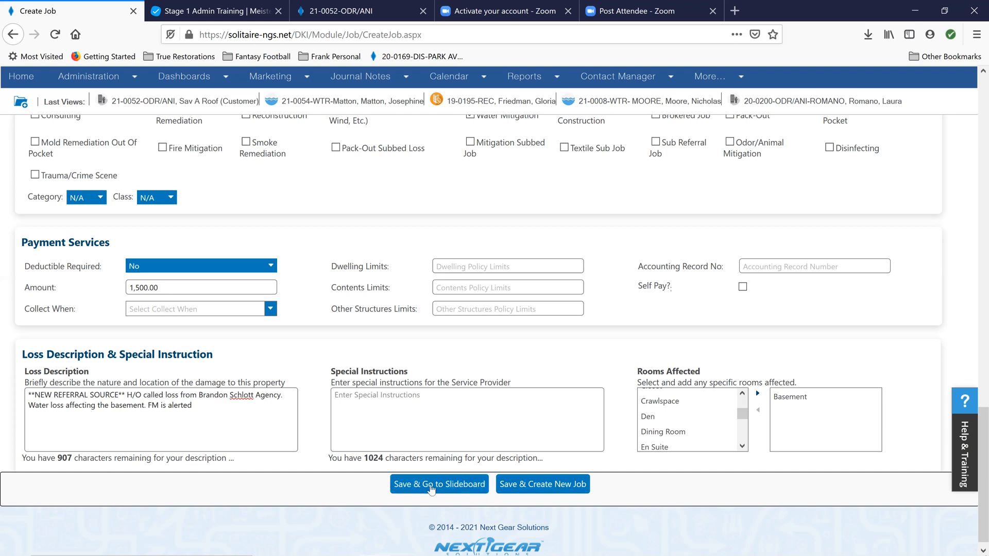
click(443, 484)
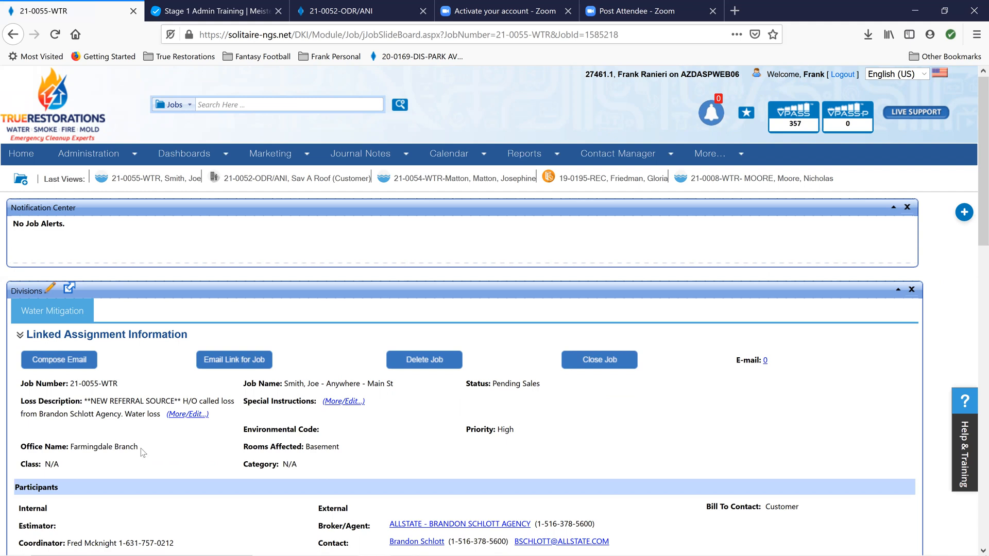
Review the new job's assignment, participant, customer, claim and accounting information, including the list of additional internal participants
scroll(87, 442, down, 2)
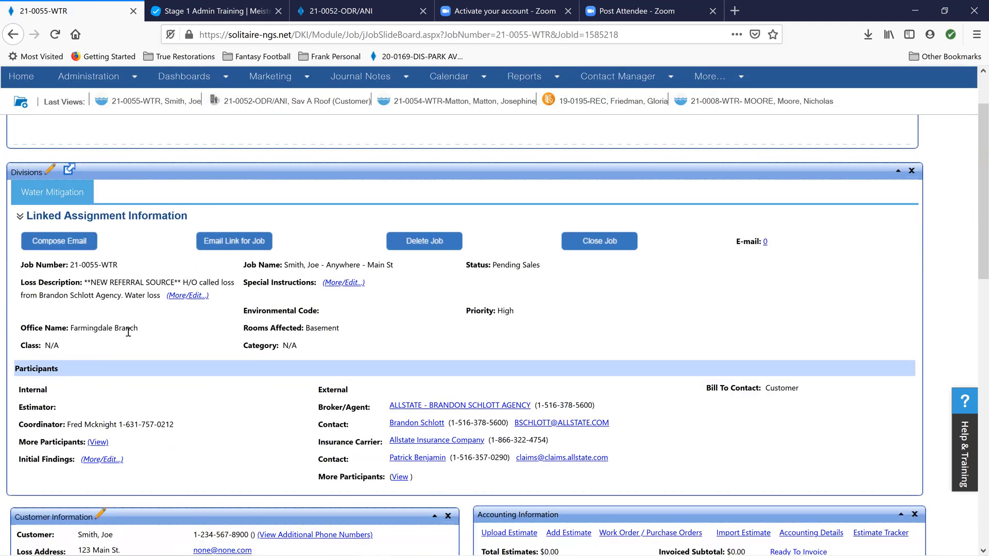
scroll(139, 351, down, 1)
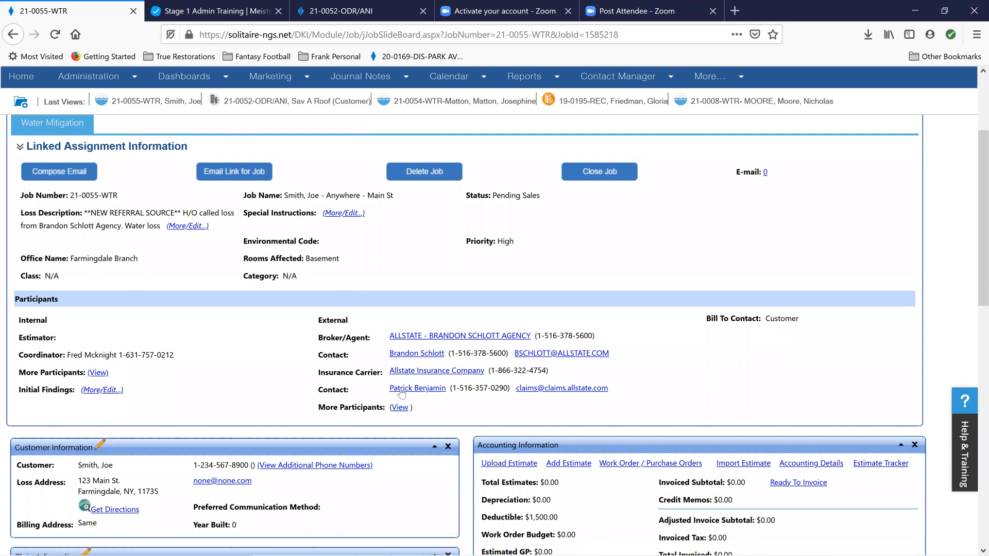
scroll(150, 360, down, 1)
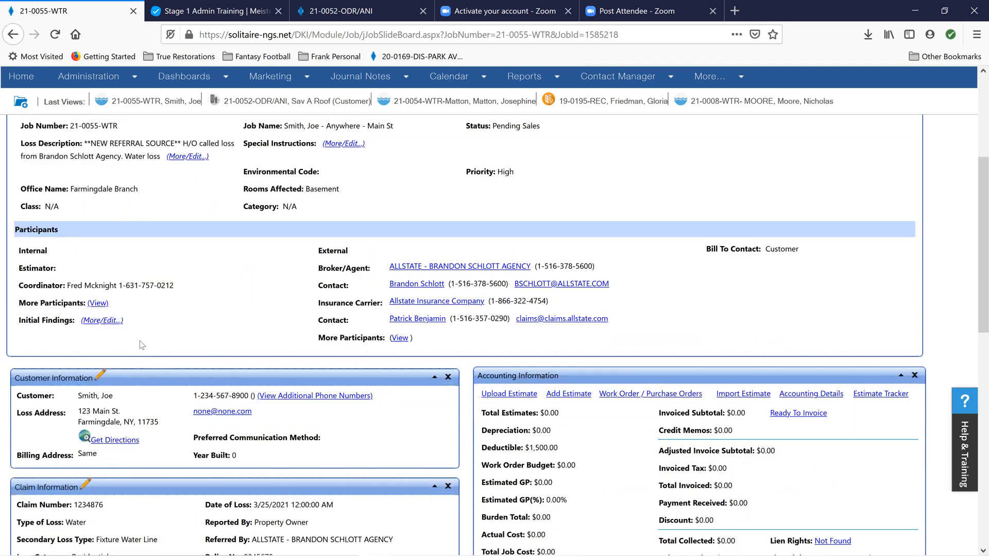
click(98, 303)
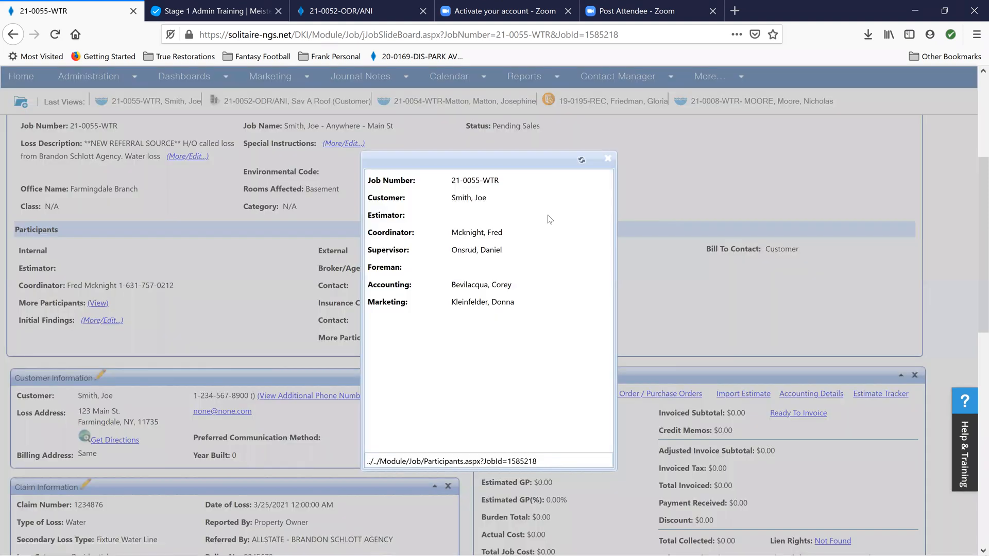
click(608, 158)
scroll(103, 326, down, 1)
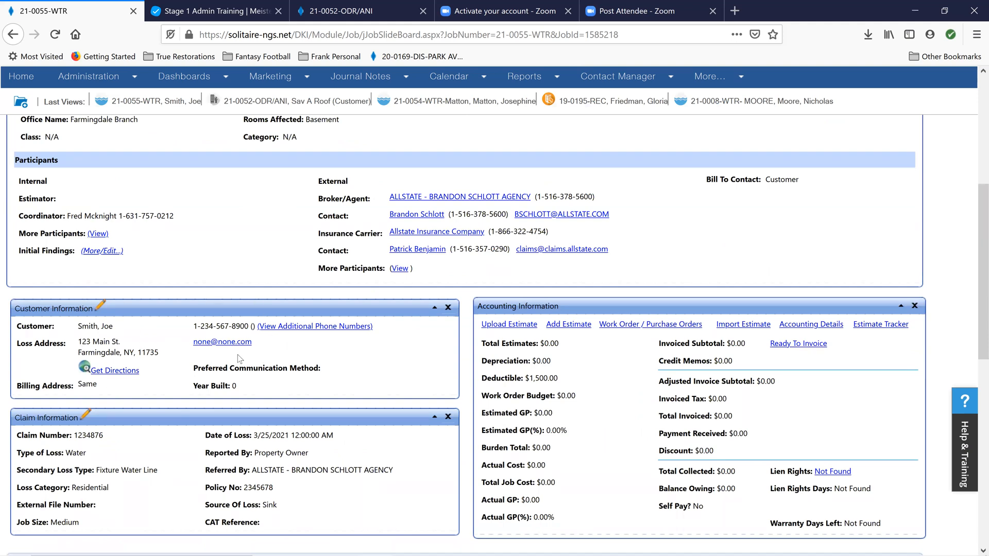
scroll(299, 348, down, 1)
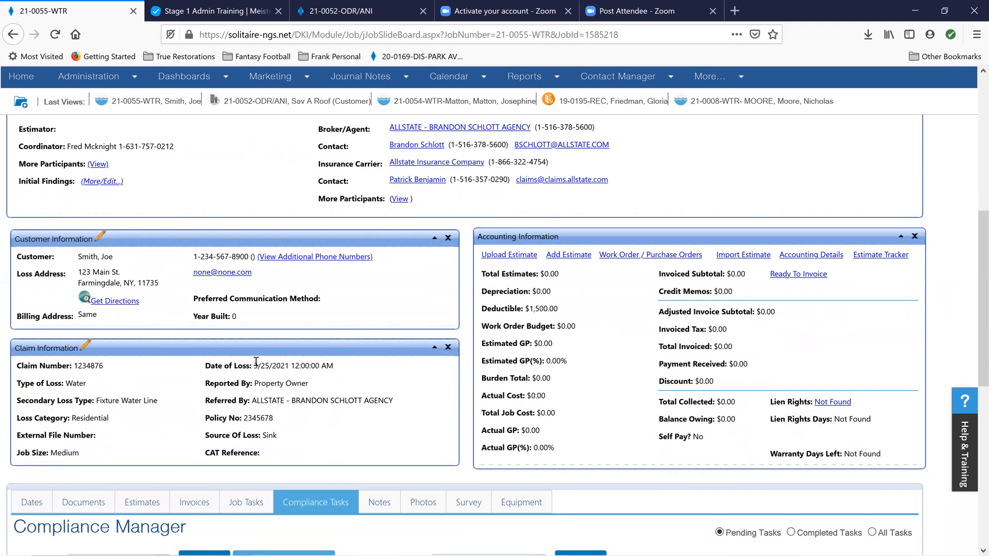
Edit the division's job information to append the customer's last name in capitals to the job number, and save it
scroll(255, 366, up, 3)
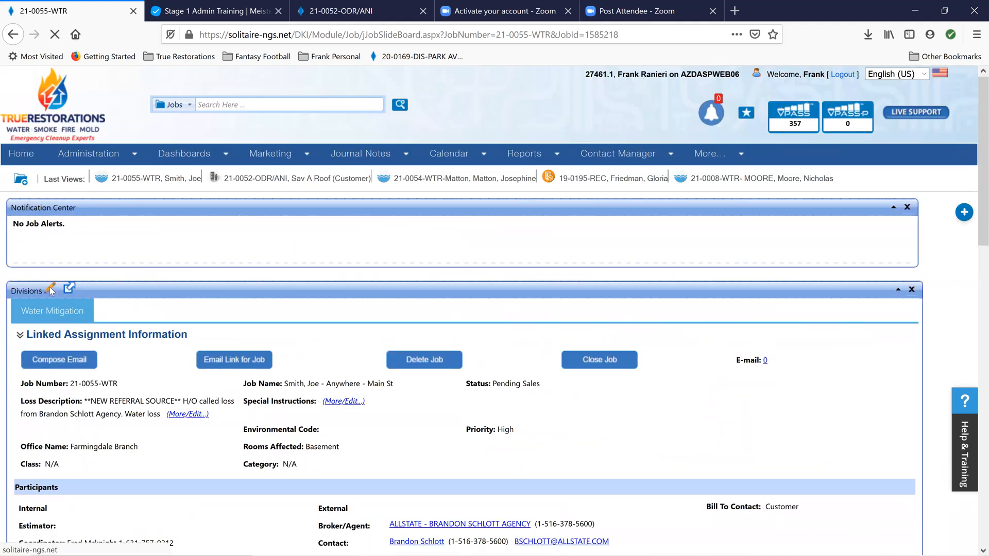
click(50, 290)
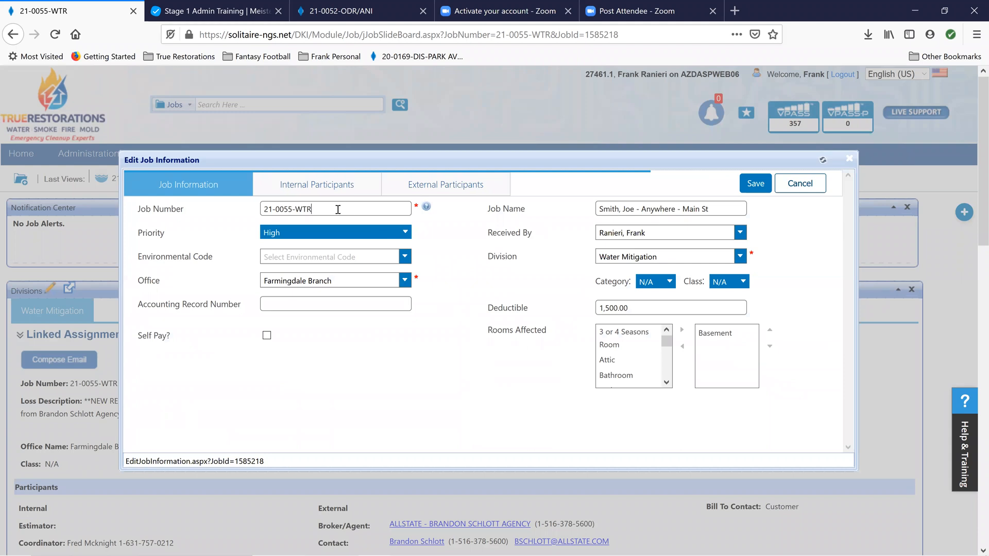
text(SMITH)
click(754, 185)
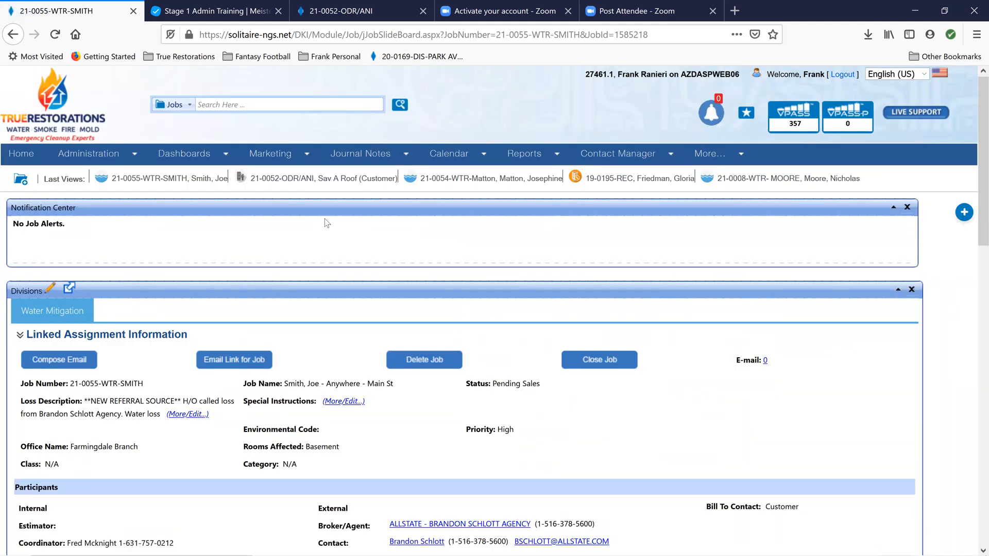
Reassign the compliance task "CONTACT CUSTOMER - GET FULL PARTICULARS OF JOB" to the job's coordinator
scroll(425, 229, down, 10)
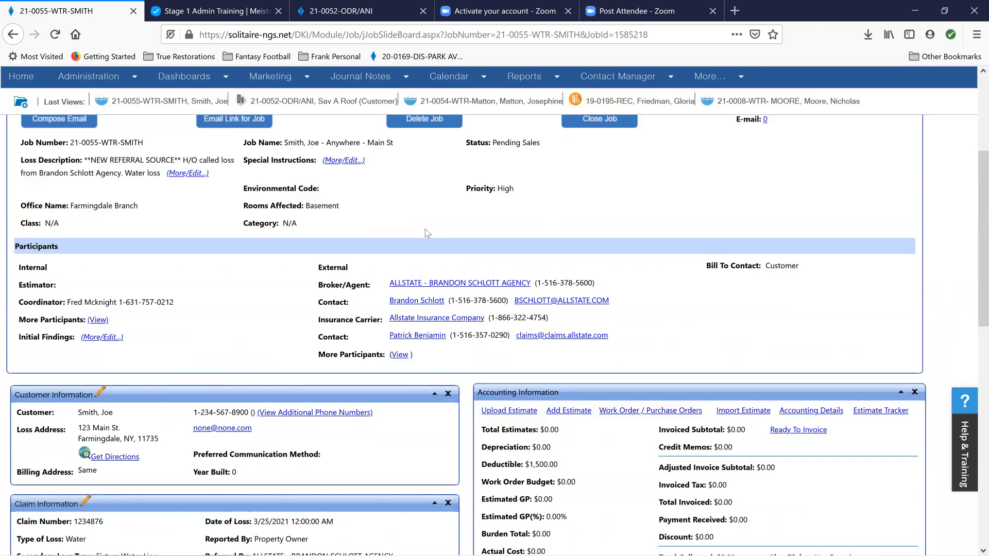
scroll(400, 266, down, 3)
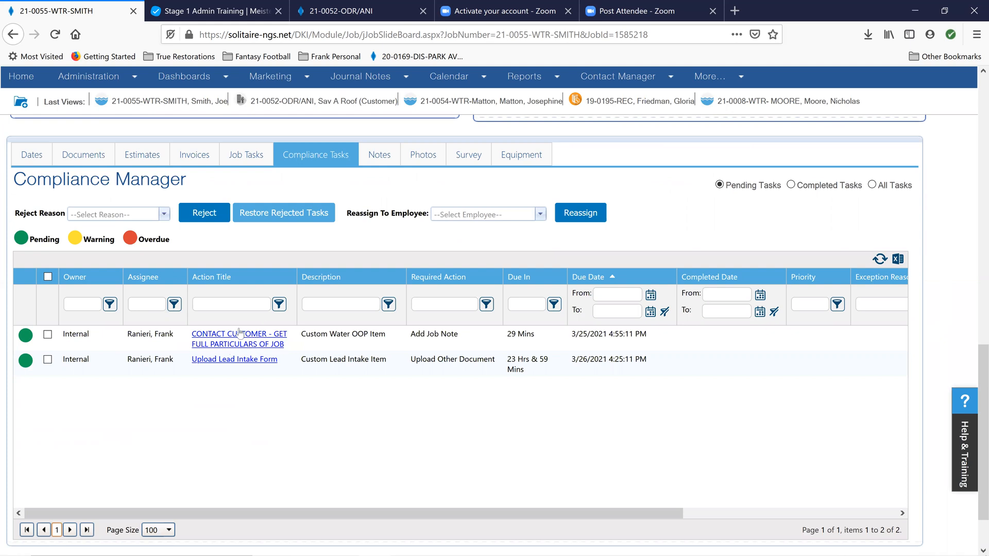
click(48, 335)
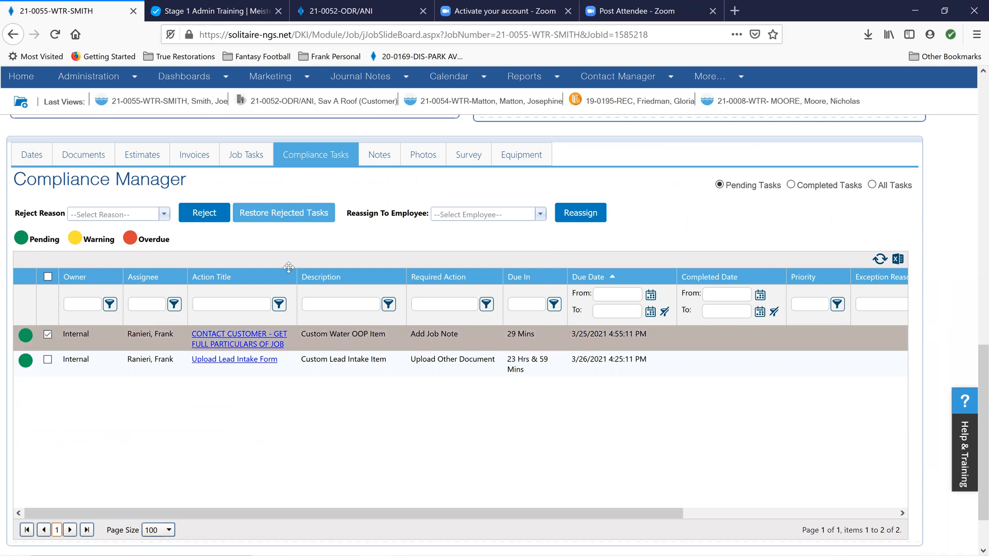
click(539, 216)
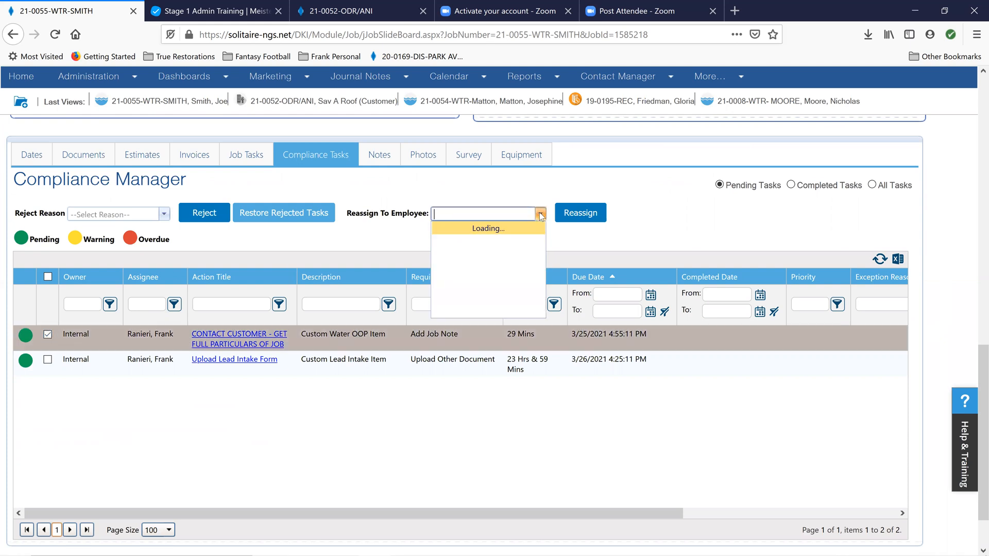
scroll(478, 268, down, 2)
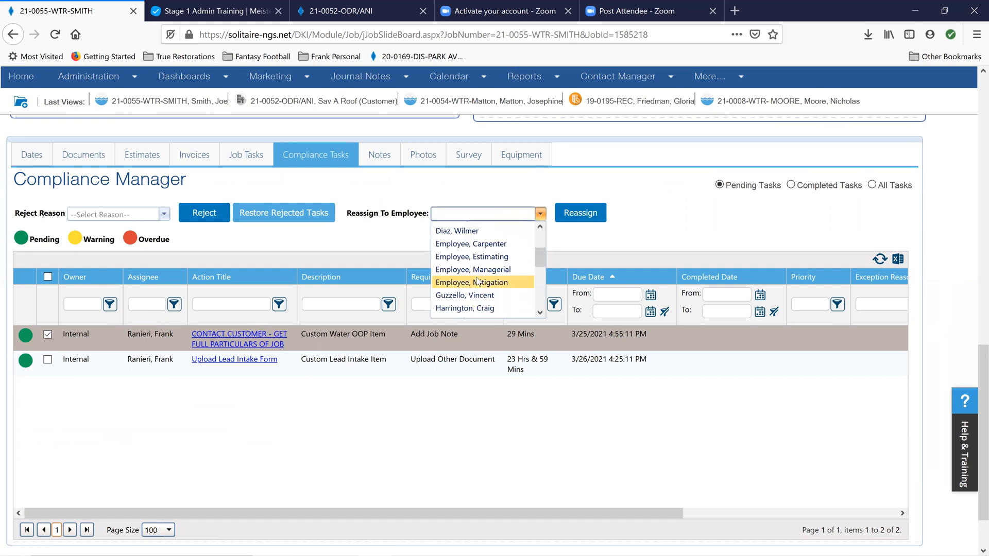
scroll(478, 280, down, 2)
click(476, 283)
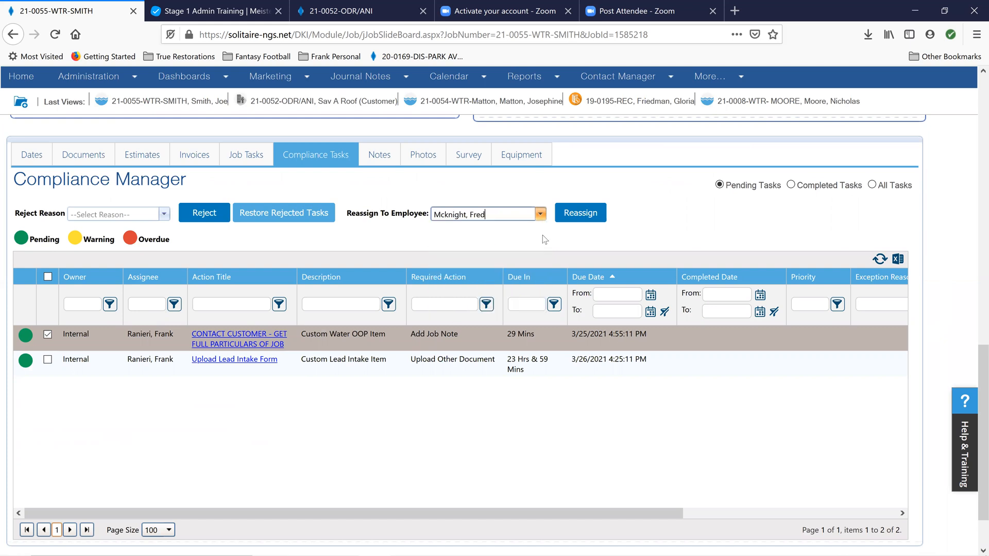
click(579, 218)
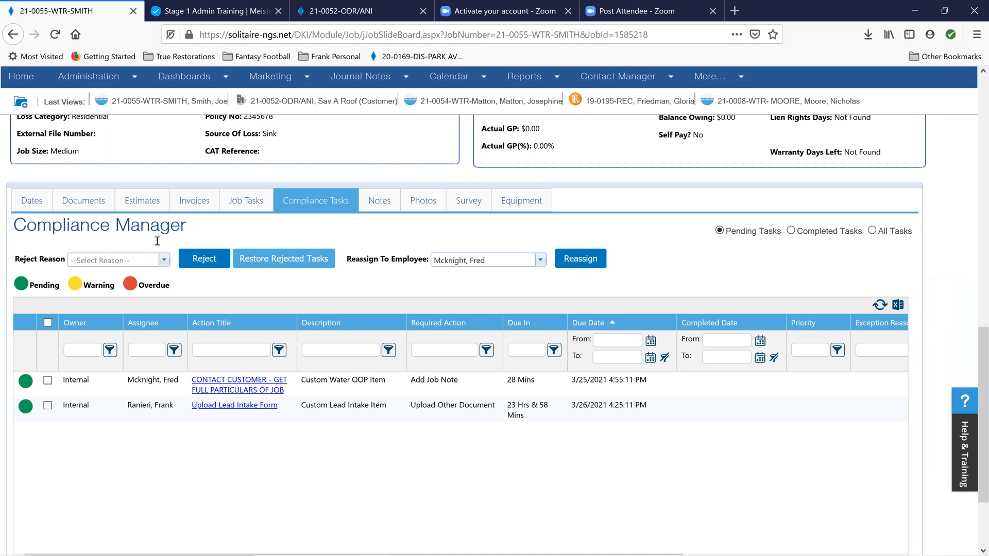
Complete the compliance task "Upload Lead Intake Form" by attaching the customer's lead intake Word document from their folder under 2. TR Jobs Folders, 2. Prospective Jobs
click(210, 406)
click(368, 324)
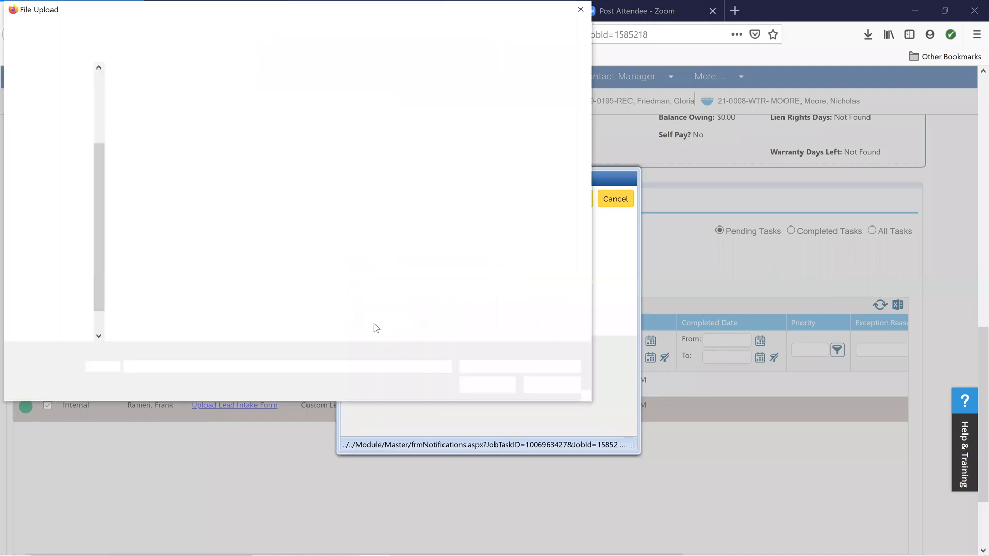
click(193, 29)
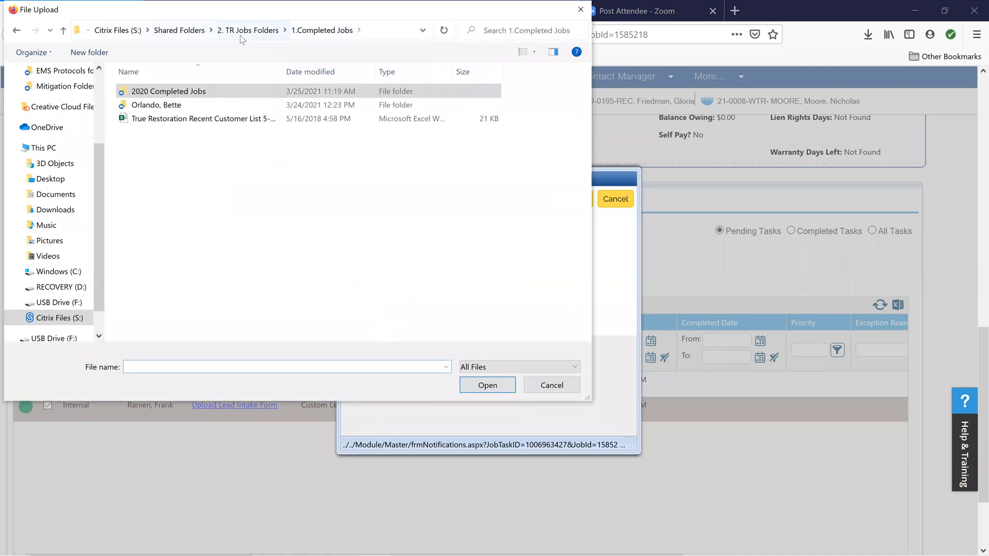
click(178, 30)
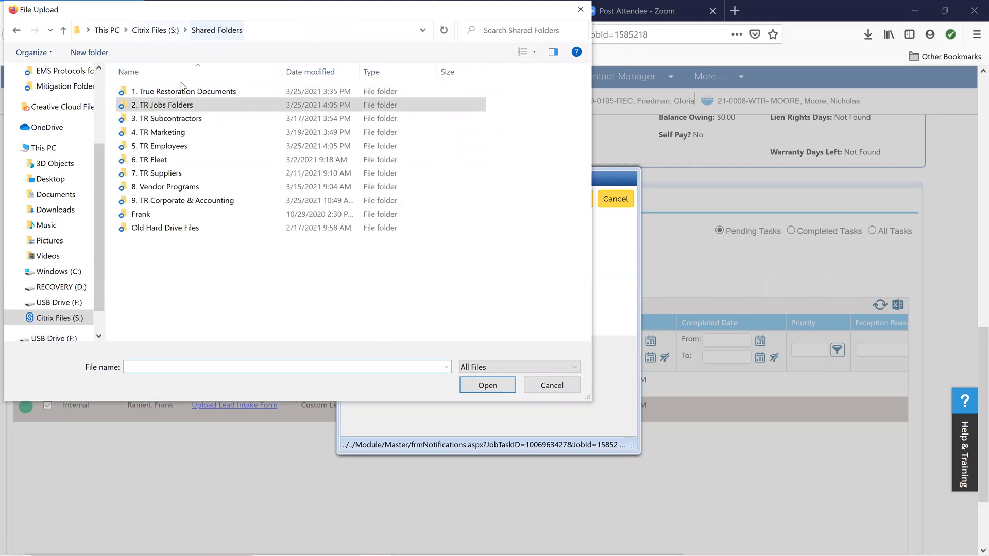
double_click(163, 105)
double_click(162, 106)
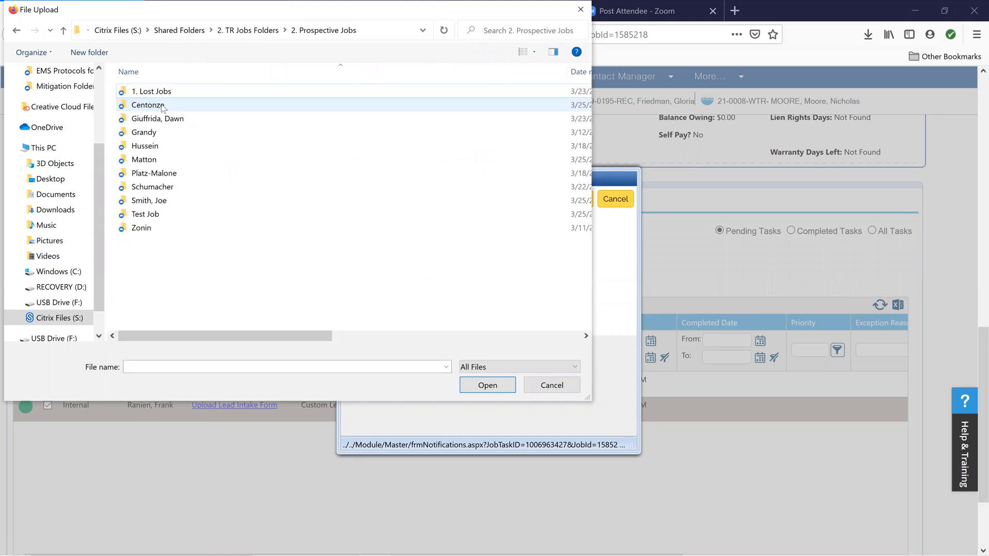
double_click(151, 200)
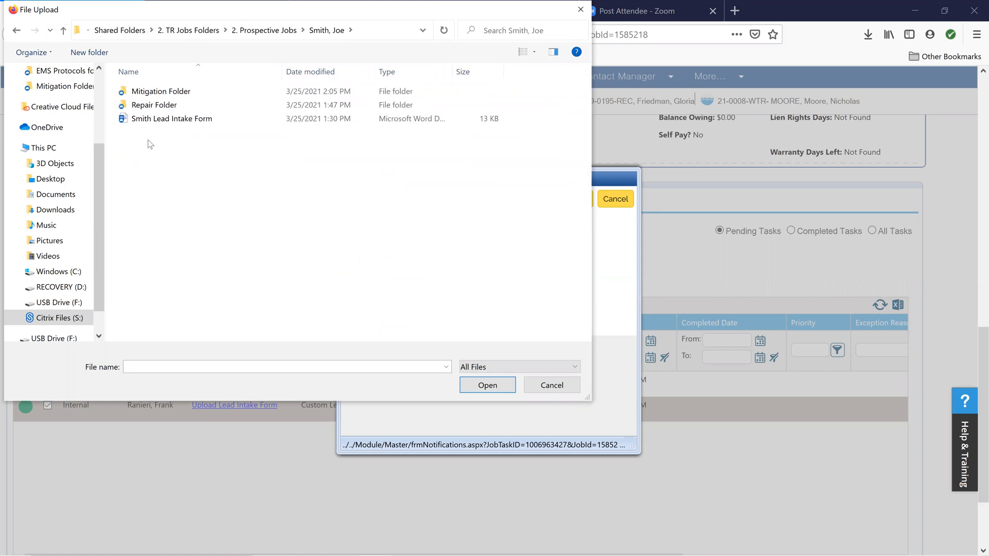
double_click(149, 119)
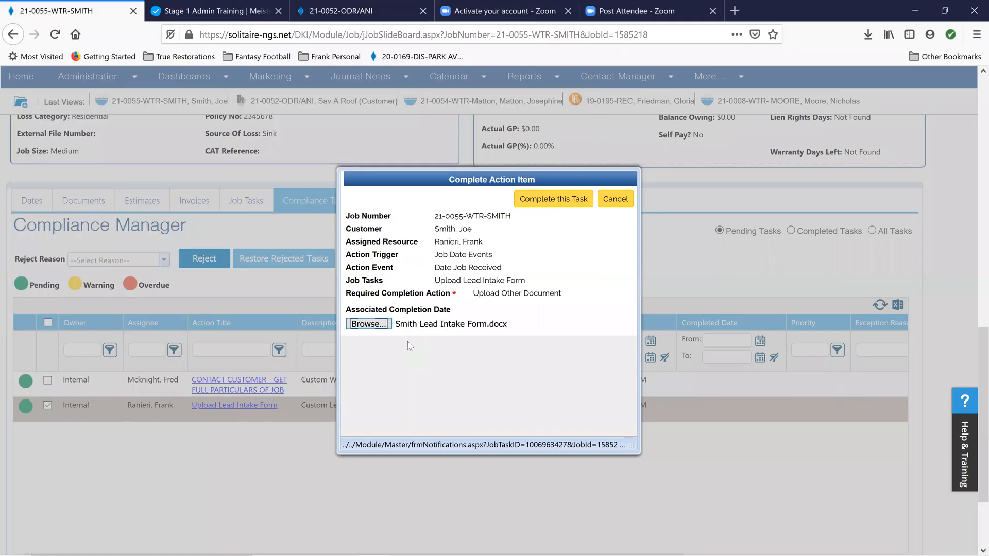
click(538, 200)
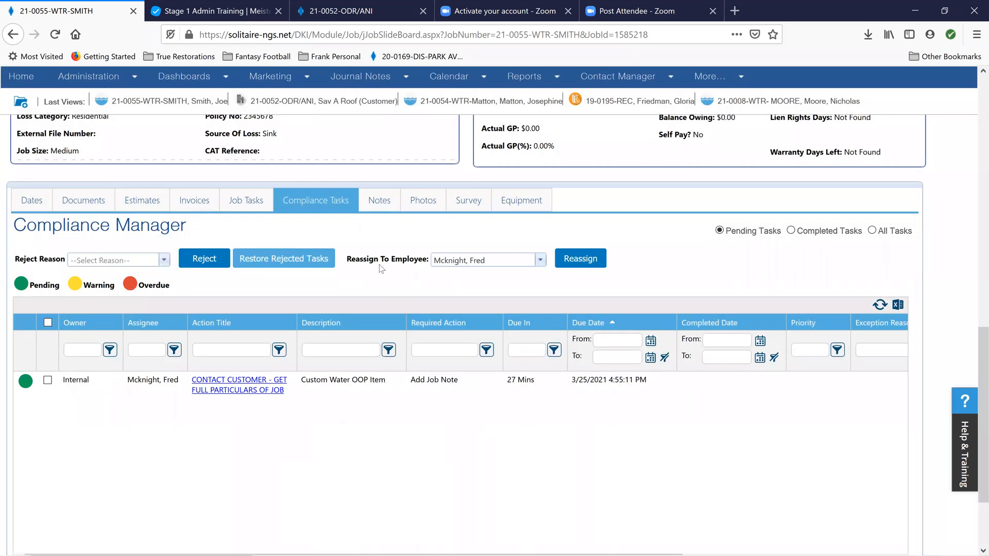
scroll(291, 407, up, 1)
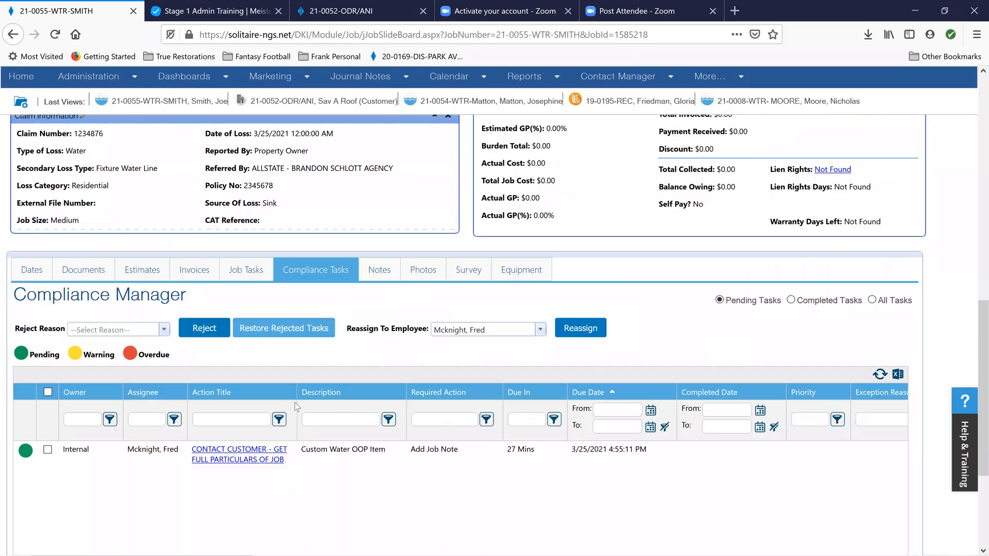
scroll(295, 400, up, 10)
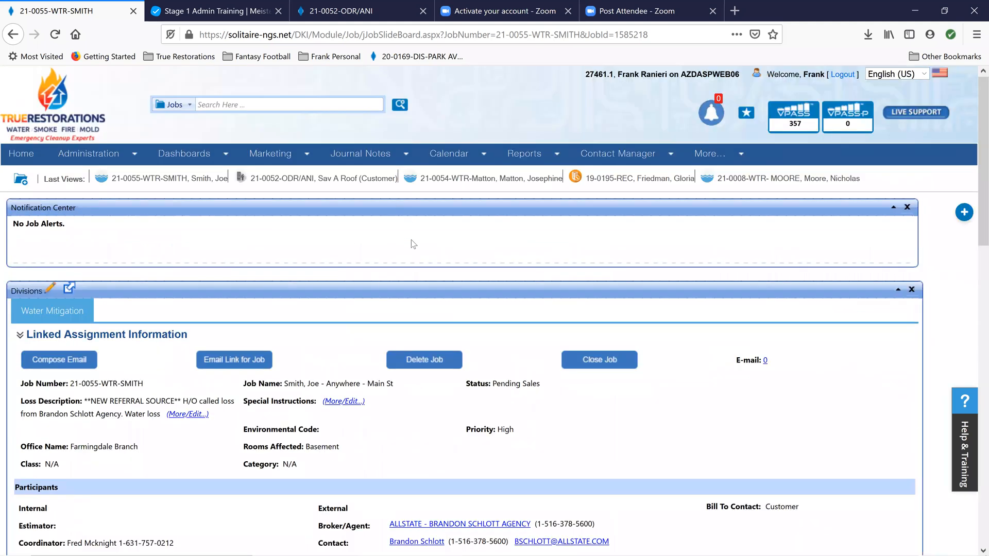